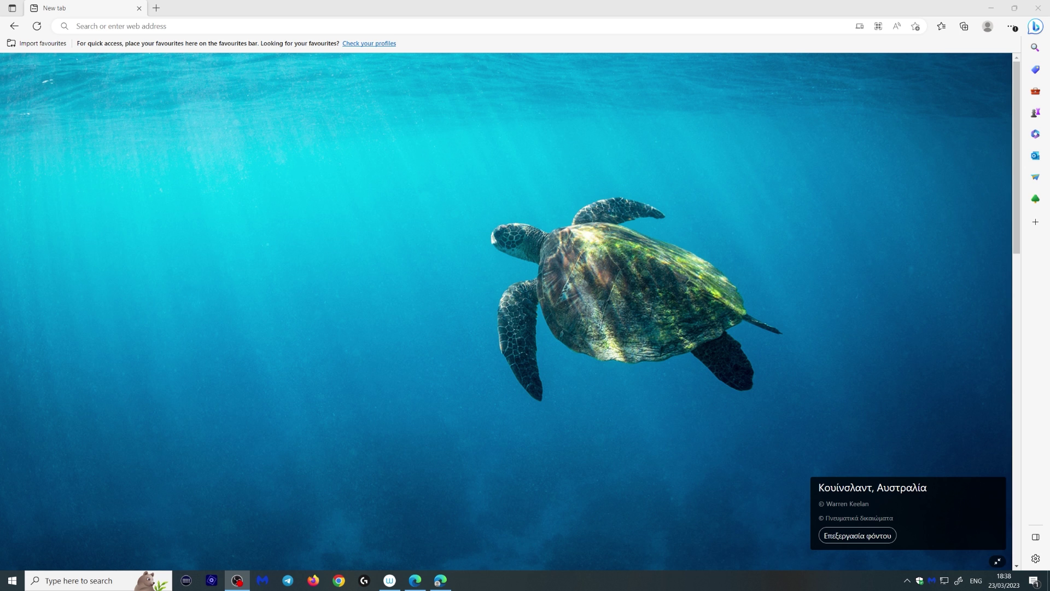
Search Bing for 'metamask' and go via metamask.io to MetaMask's Edge Add-ons store listing.
left_click(229, 21)
type("meta")
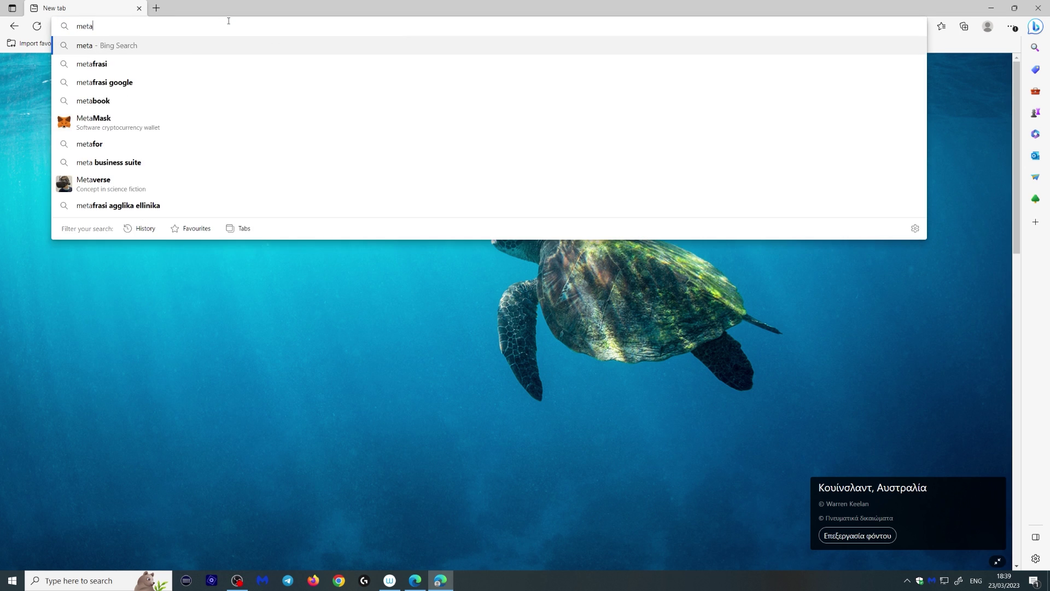
type("mask")
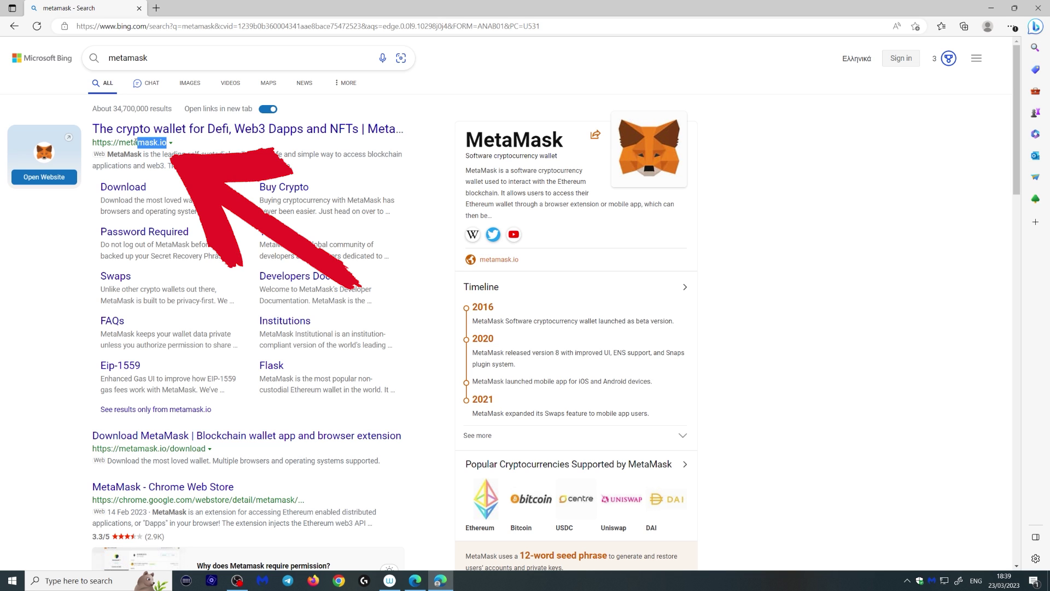
left_click_drag(167, 143, 115, 142)
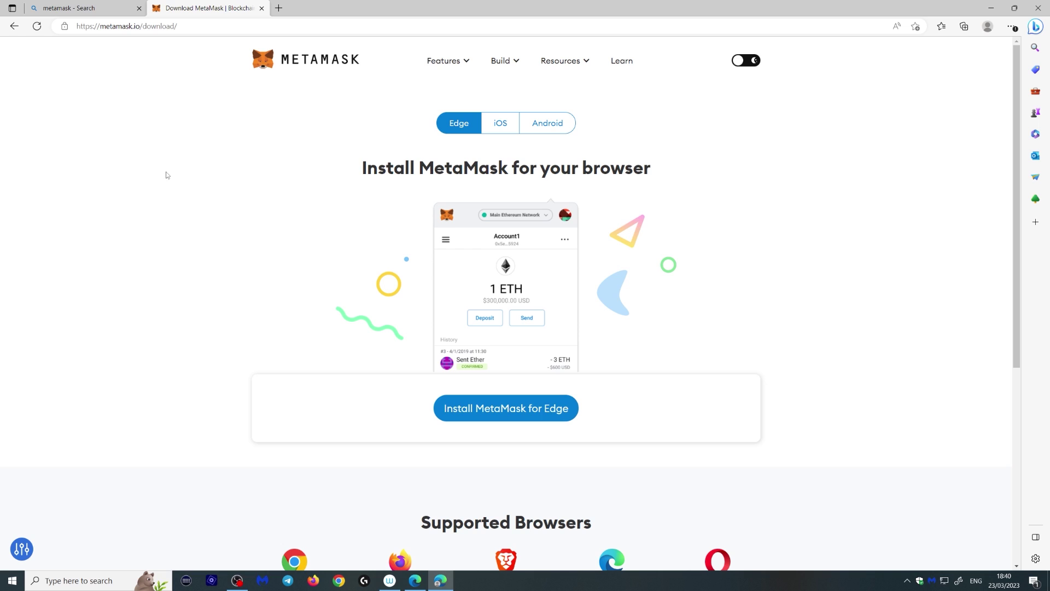
left_click(464, 410)
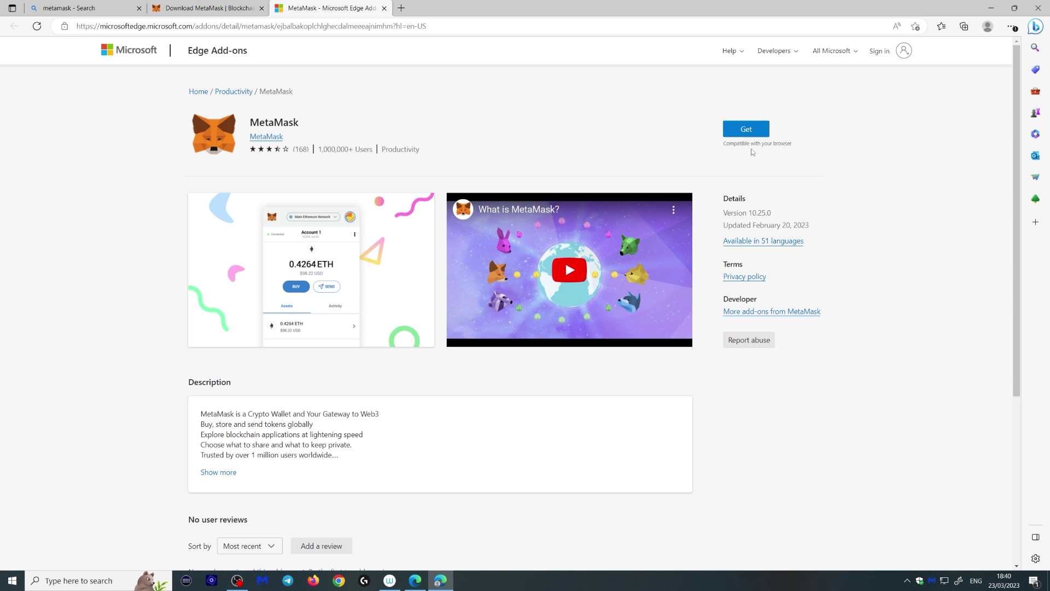
Install the MetaMask extension in Edge, confirming the add-extension prompt.
left_click(747, 130)
left_click(536, 128)
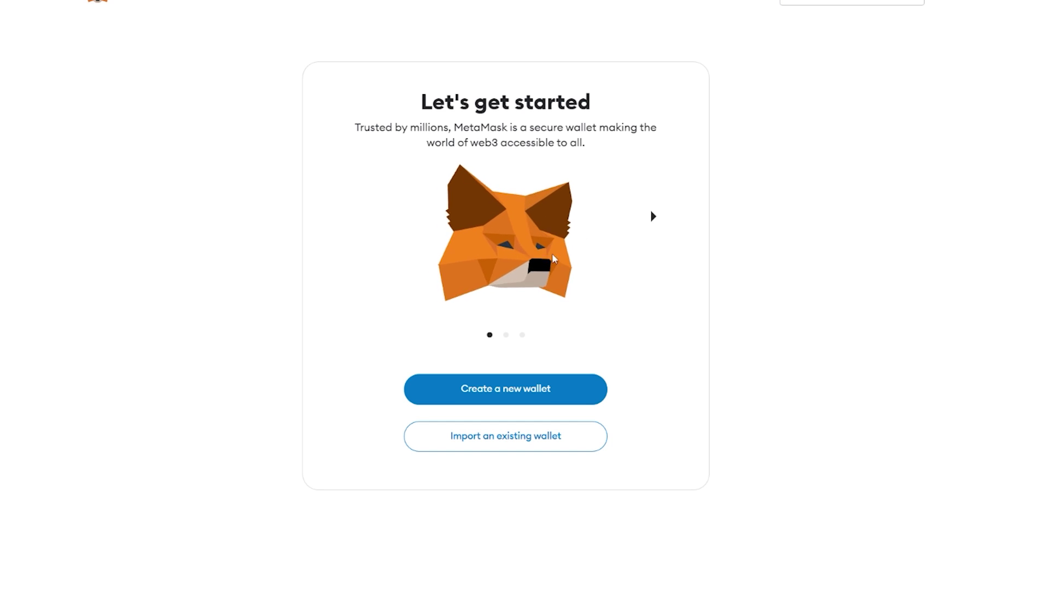
Start creating a new MetaMask wallet, declining to share usage data.
left_click(526, 390)
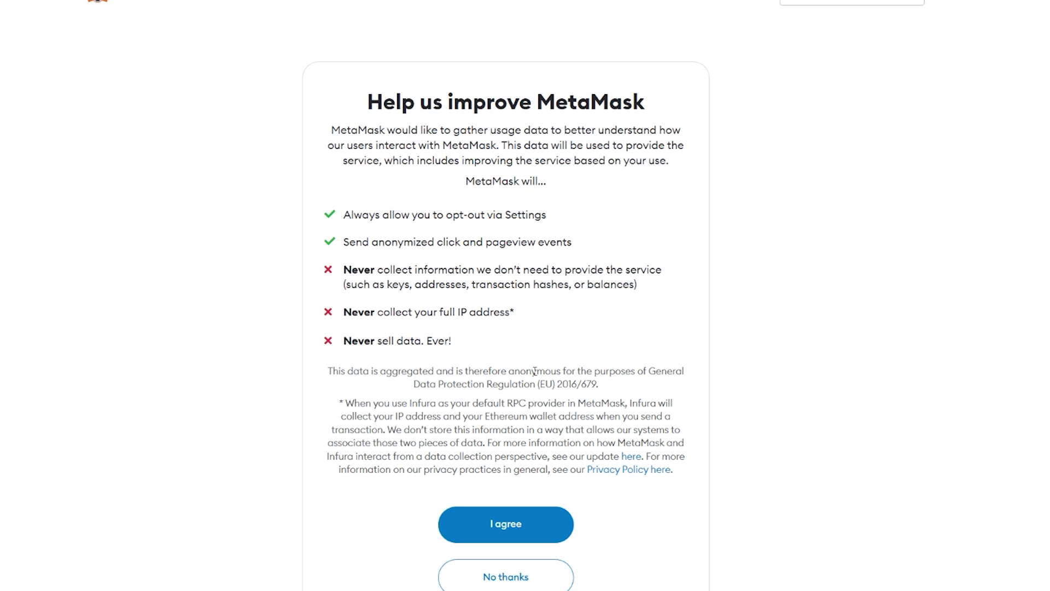
left_click(506, 576)
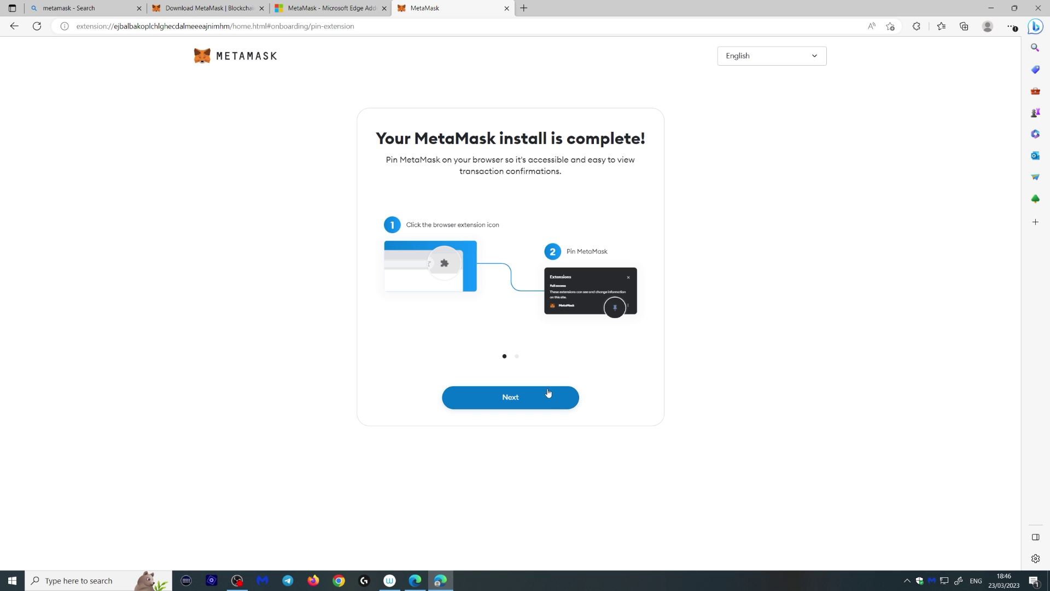
Finish the onboarding tips and dismiss the portfolio announcement to reach Account 1's wallet.
left_click(548, 393)
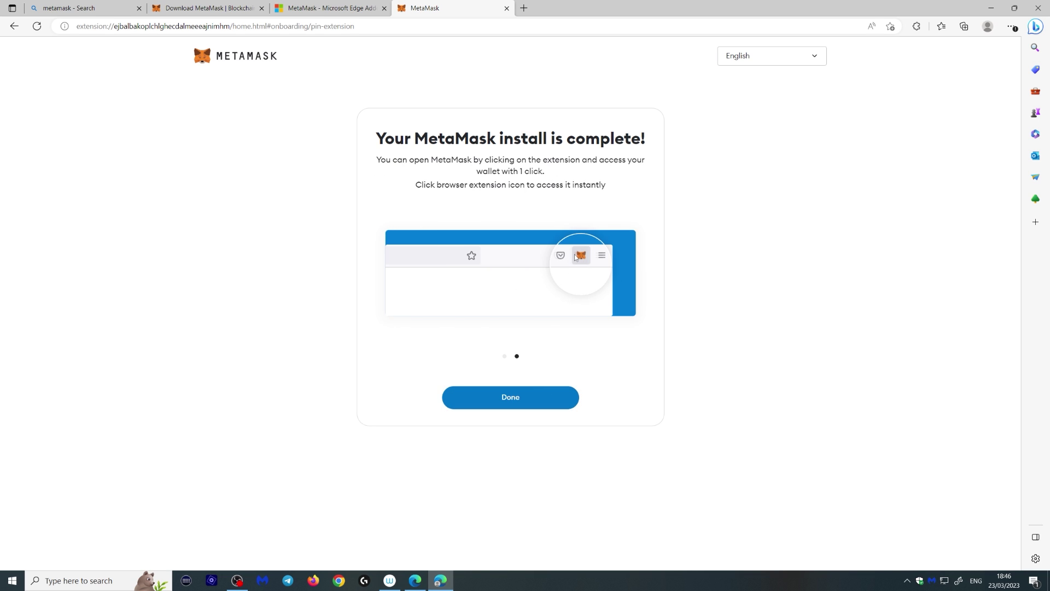
left_click(510, 398)
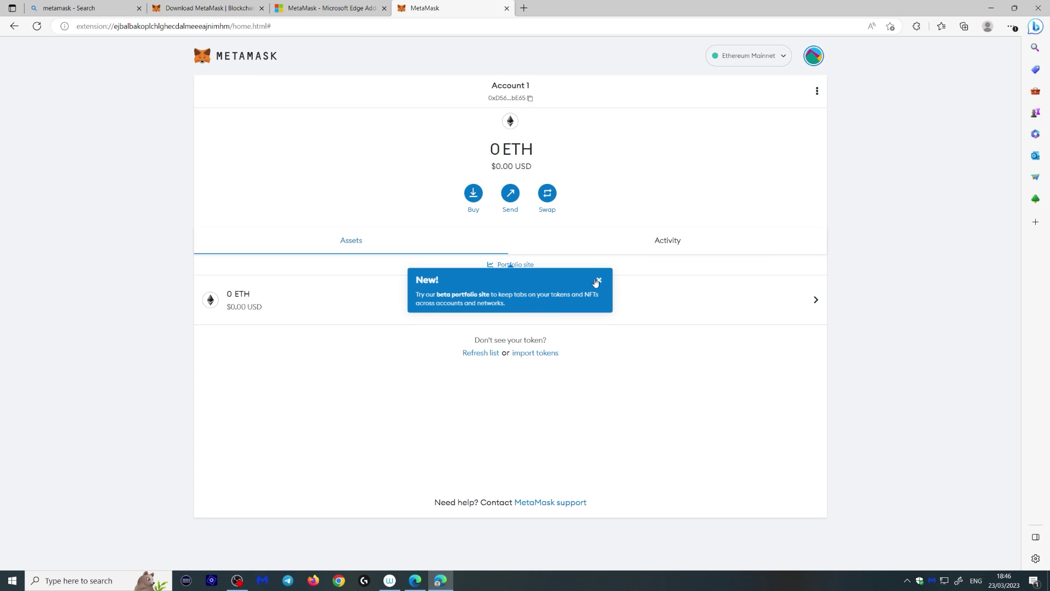
left_click(598, 281)
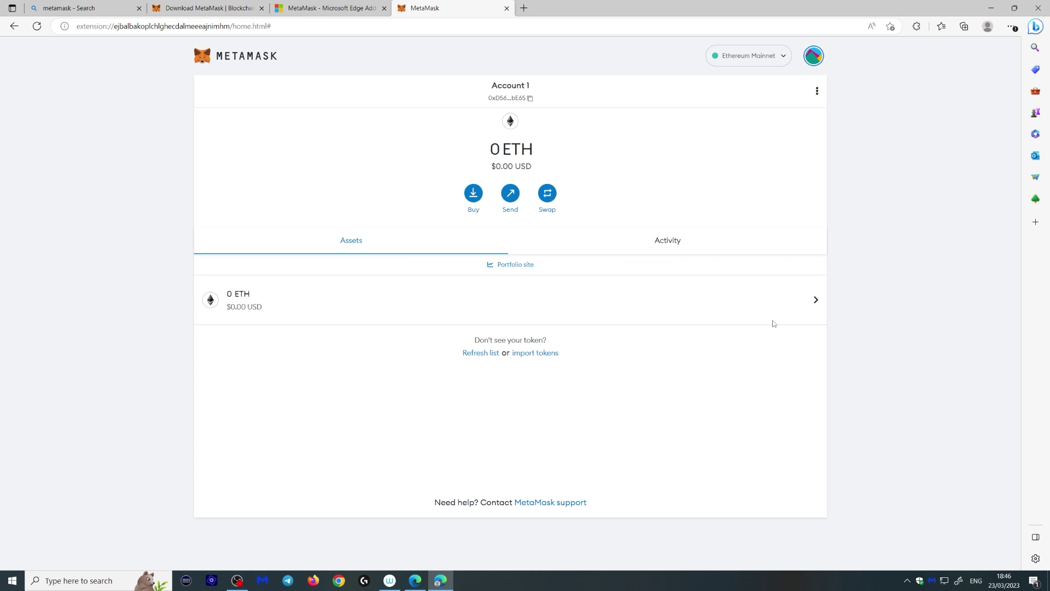
Pin MetaMask to the Edge toolbar from the Extensions menu.
left_click(916, 27)
left_click(915, 64)
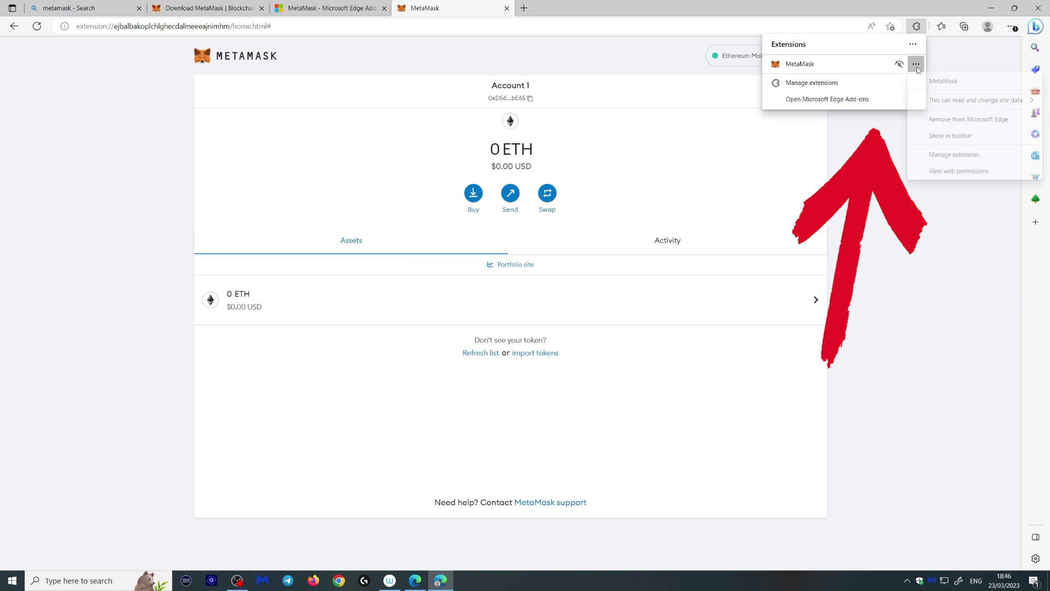
left_click(940, 135)
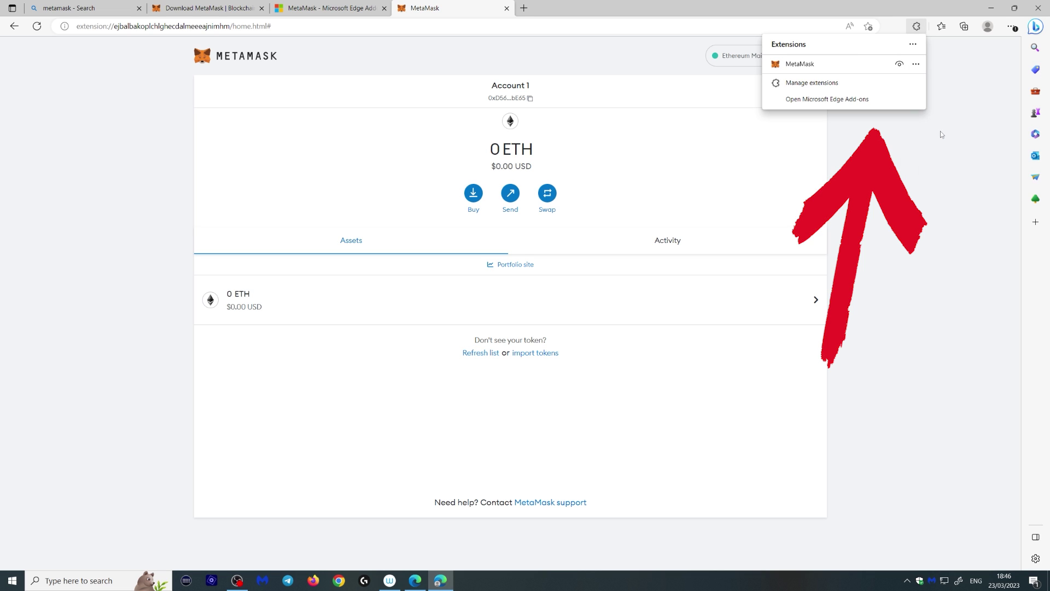
left_click(895, 38)
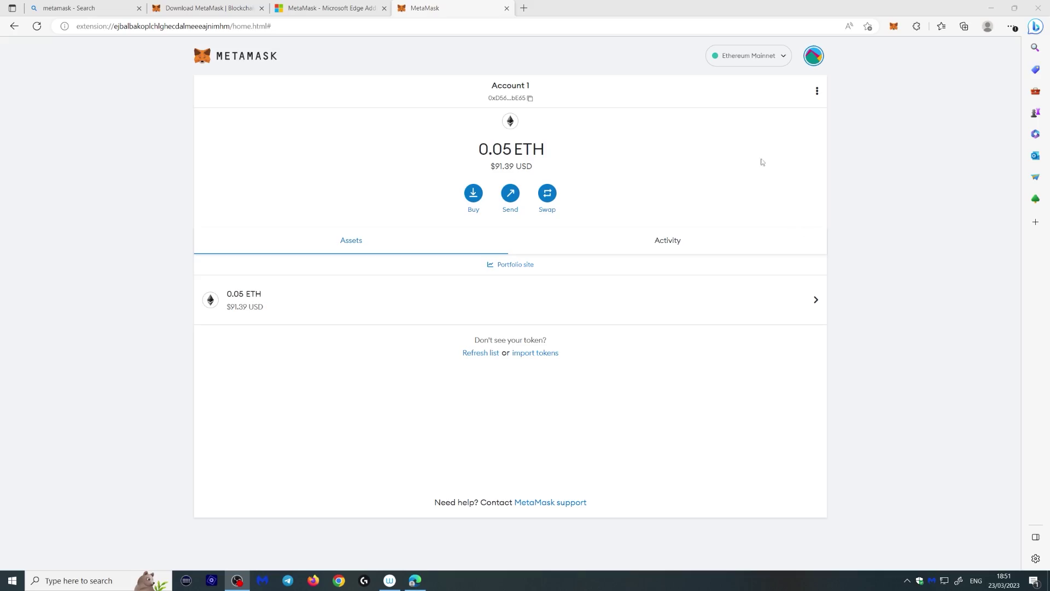
Open the ETH deposit options, then open the Uniswap homepage from the Bing results.
left_click(475, 204)
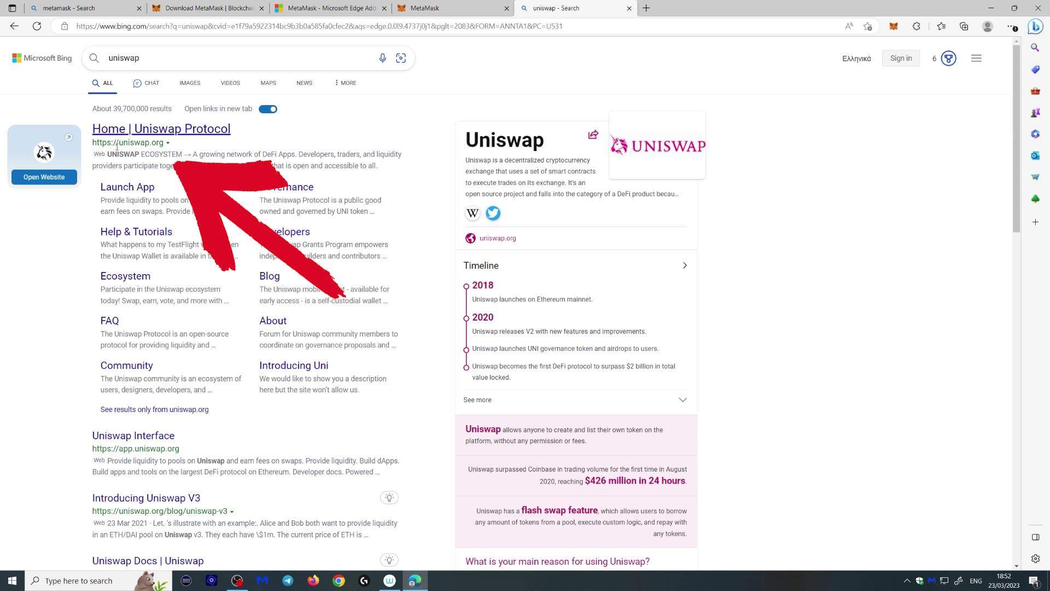
left_click(173, 131)
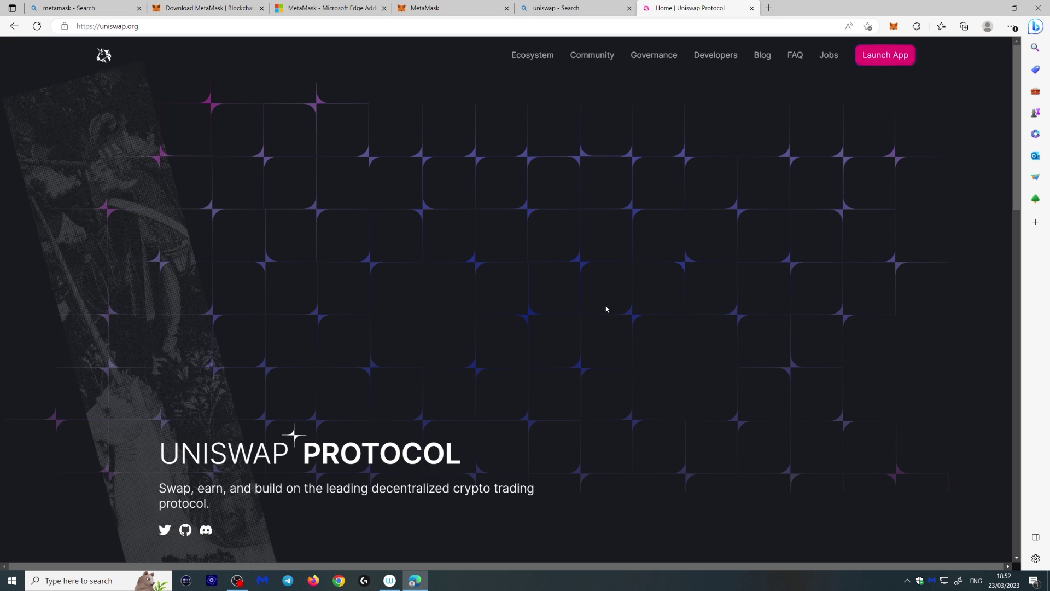
Launch the Uniswap app and connect MetaMask's Account 1 wallet.
left_click(886, 55)
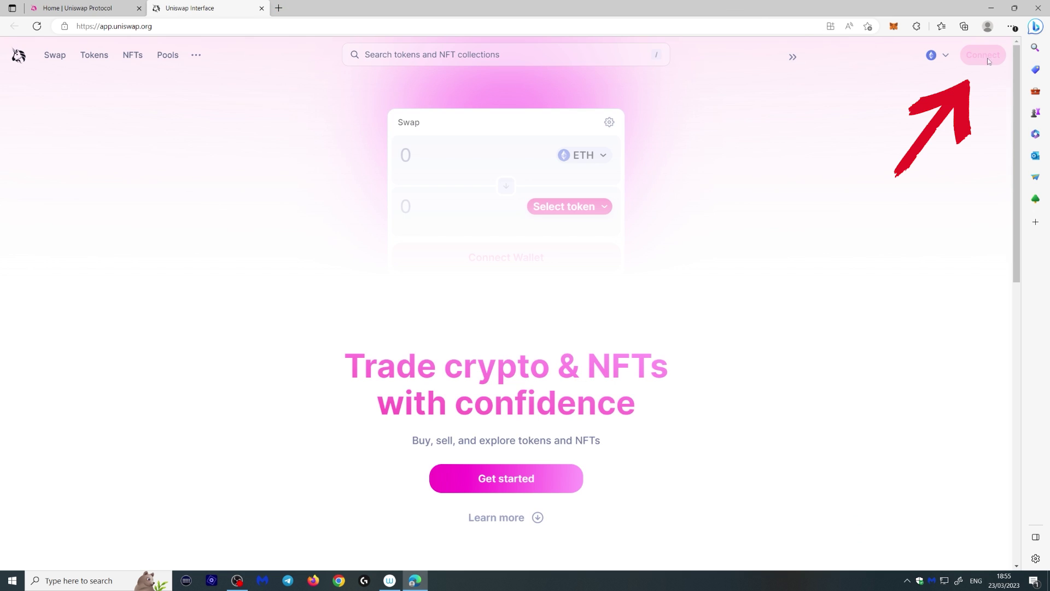
left_click(985, 56)
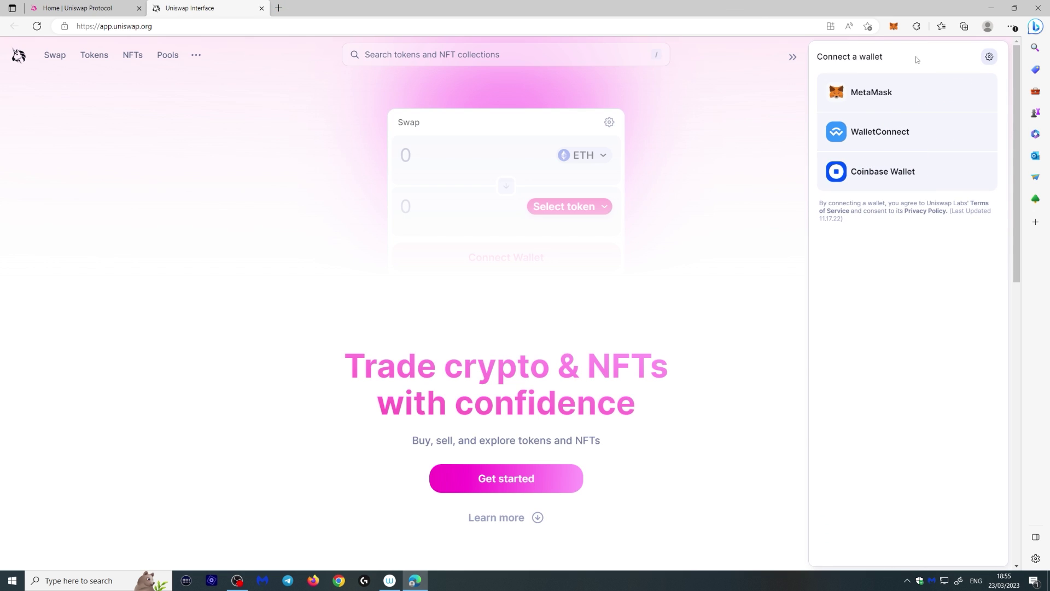
left_click(882, 96)
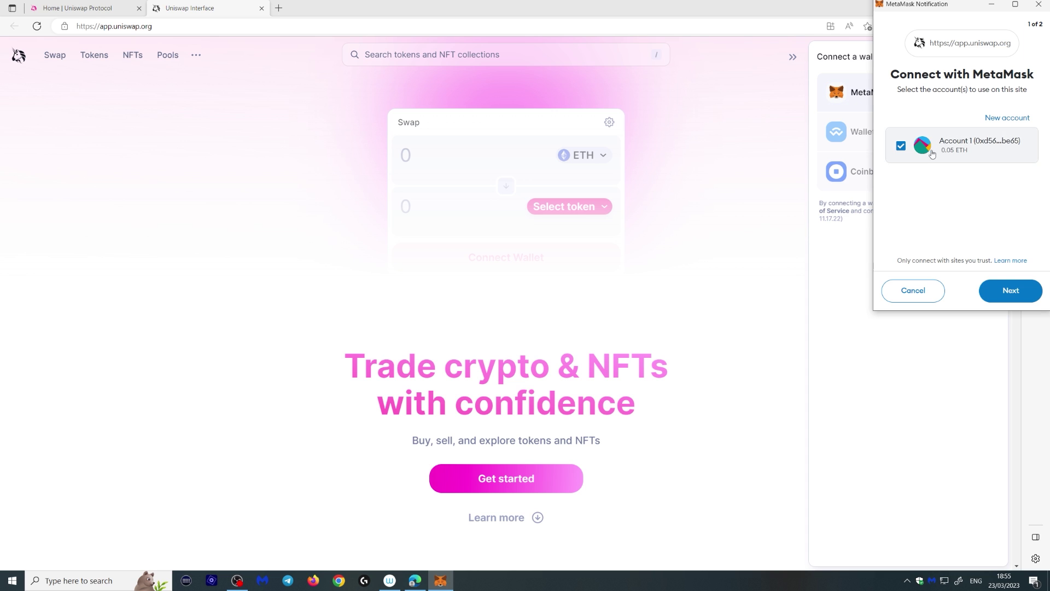
left_click(1012, 291)
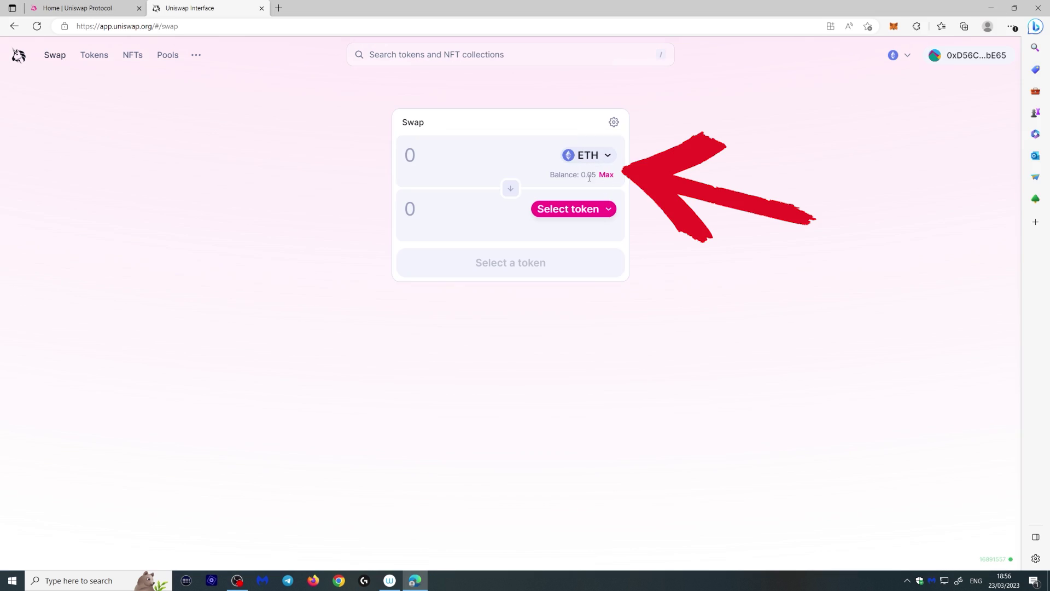
Search the receive-token picker for 'g', then close it without choosing a token.
left_click(589, 210)
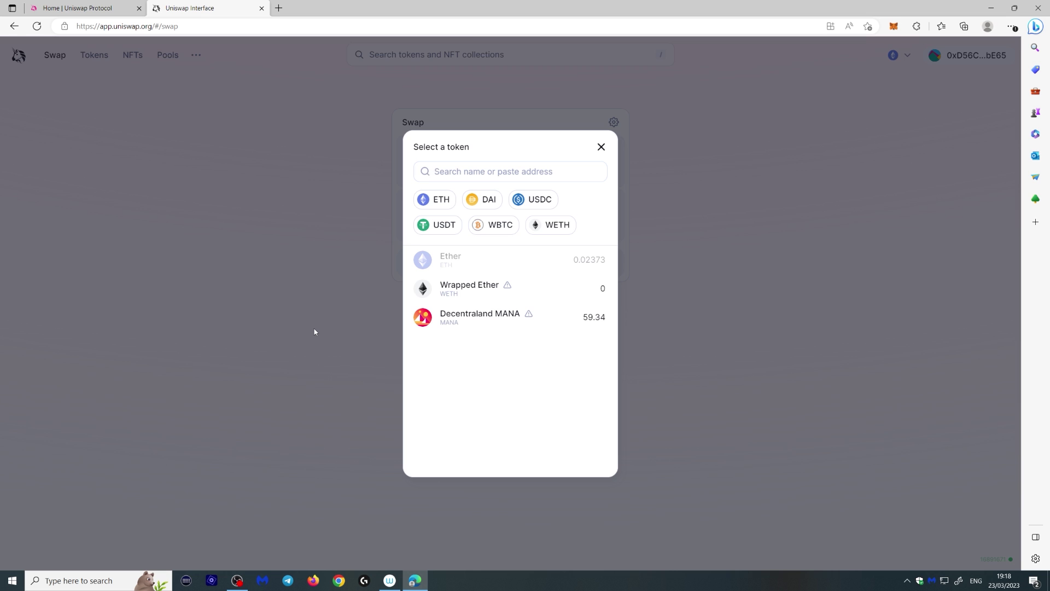
type("g")
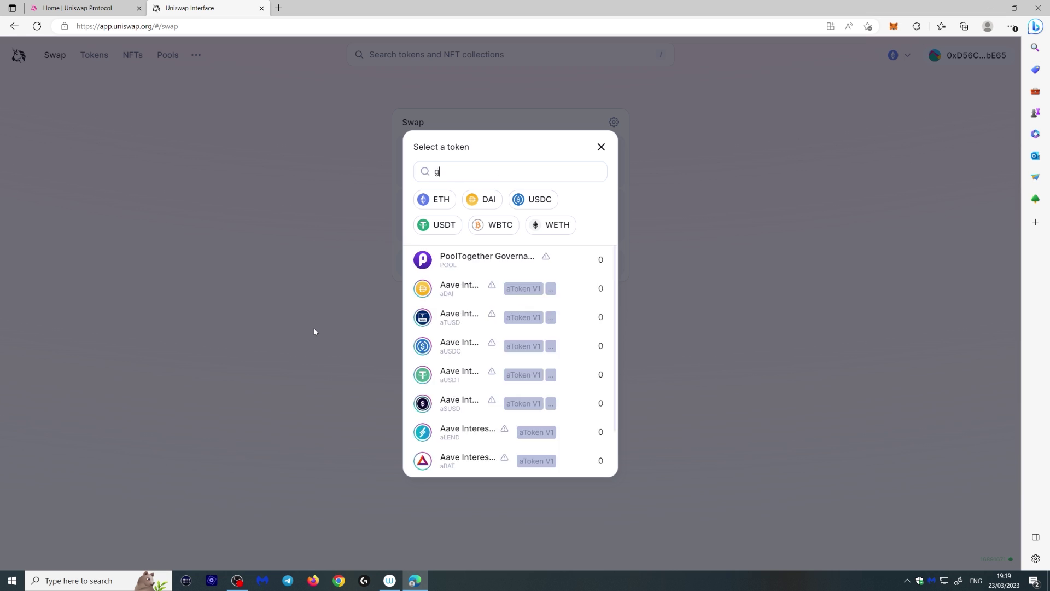
left_click(601, 147)
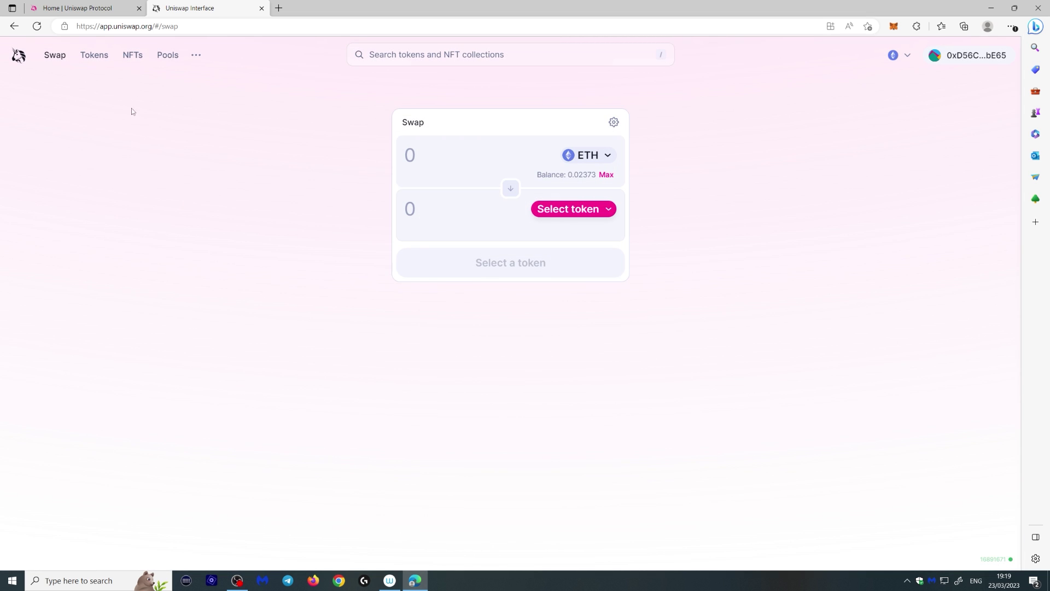
Show the top Ethereum tokens with 1D figures and open the Lido DAO Token page.
left_click(82, 59)
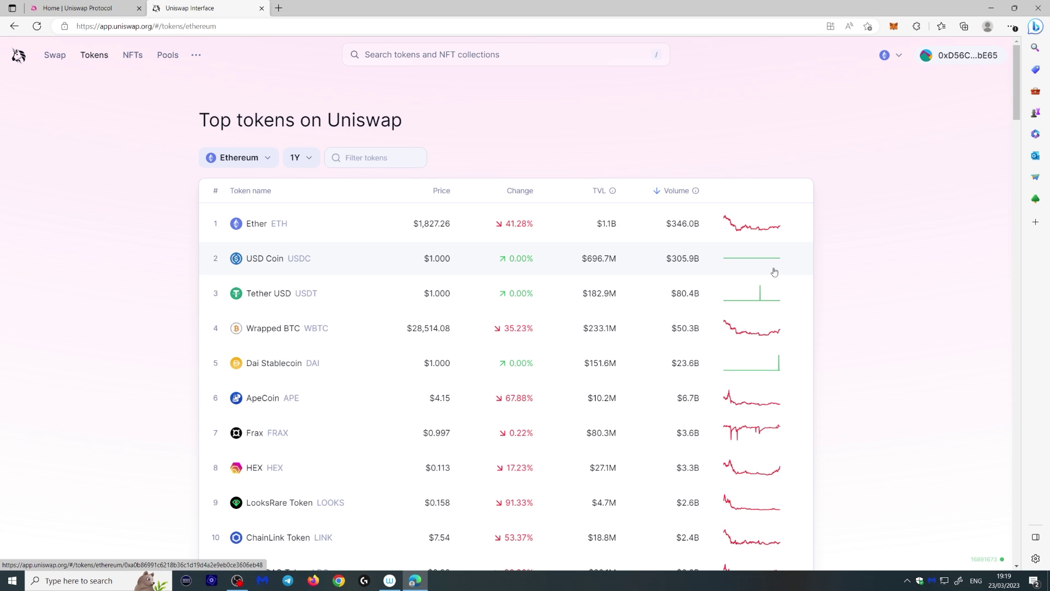
left_click(297, 160)
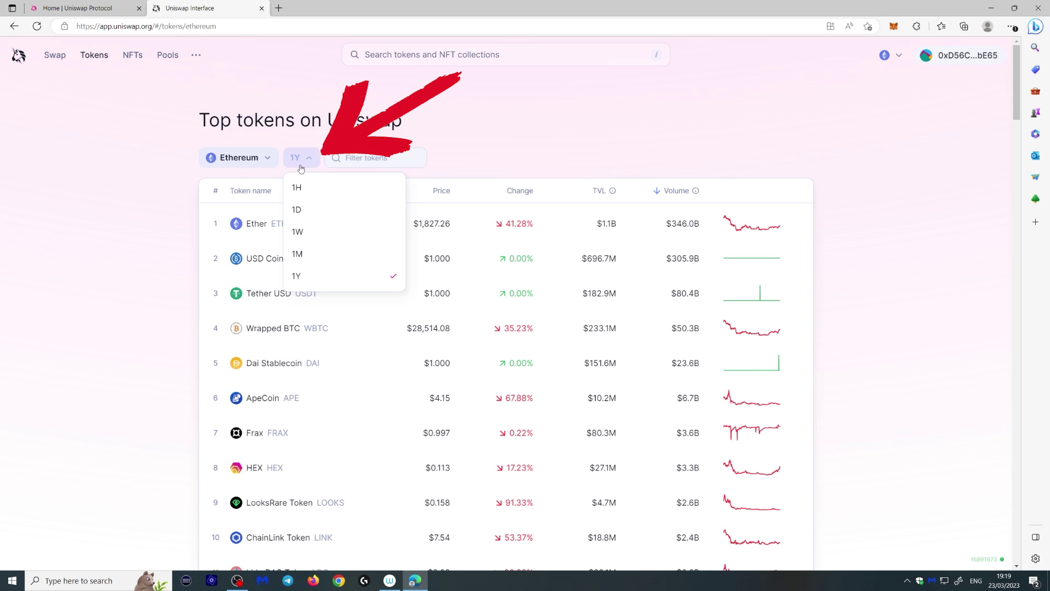
left_click(297, 209)
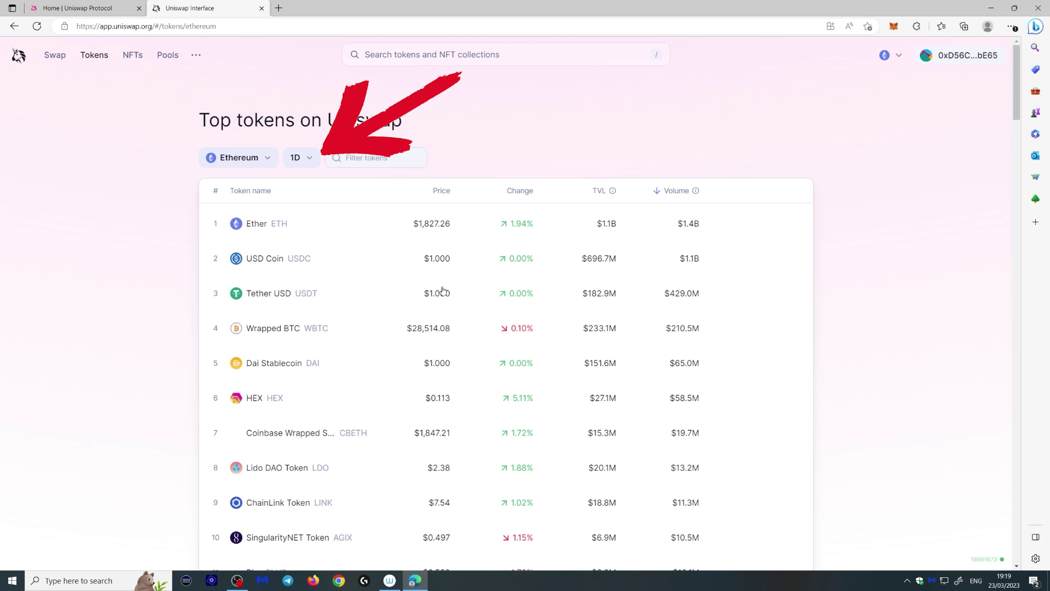
left_click(246, 160)
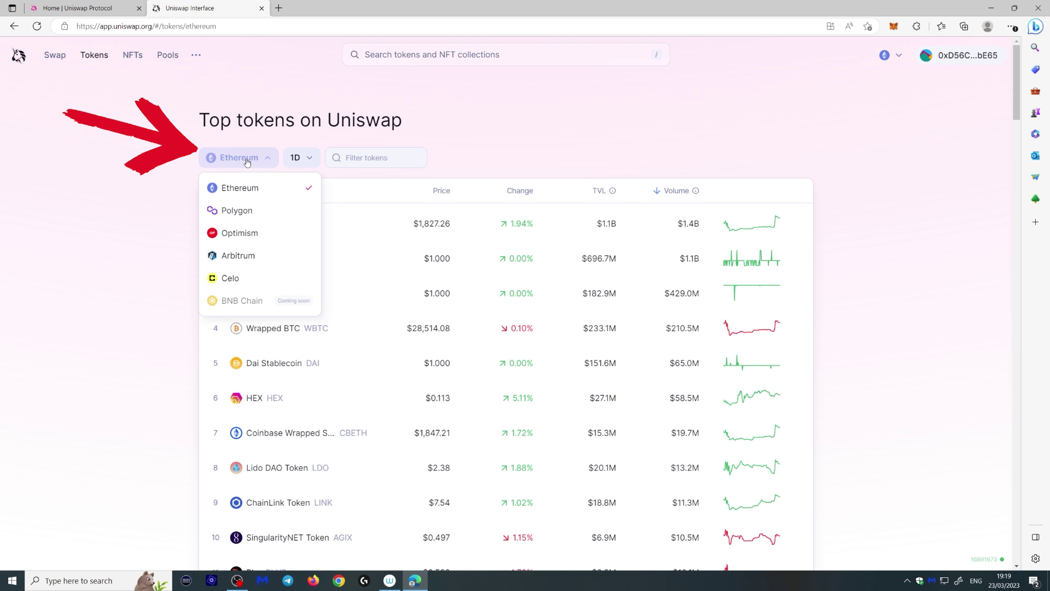
left_click(82, 236)
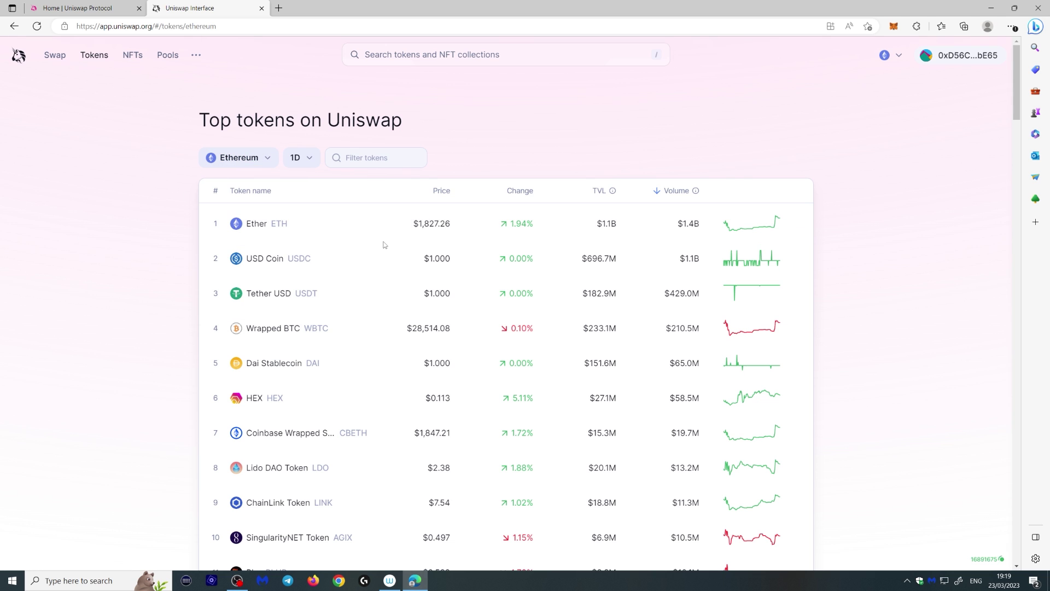
left_click(314, 471)
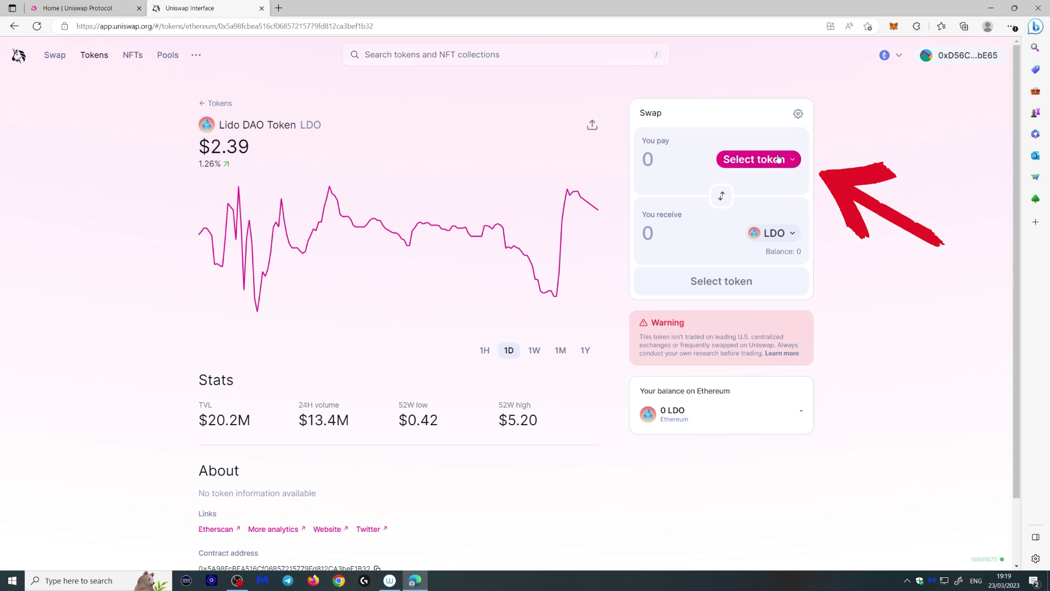
Pay with ETH and review a 0.01 ETH to LDO swap, acknowledging the LDO warning.
left_click(778, 159)
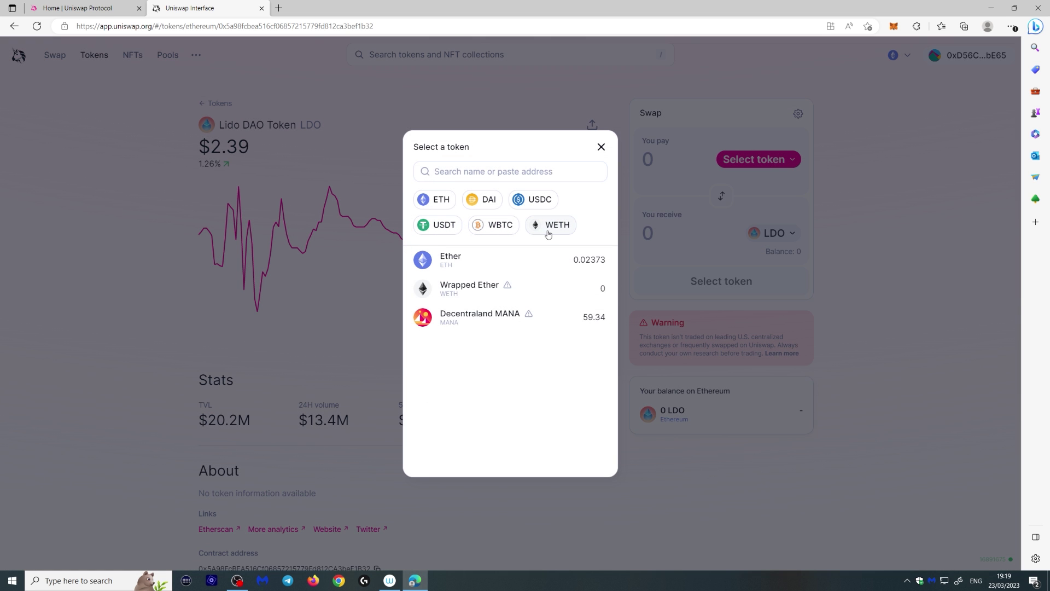
left_click(548, 232)
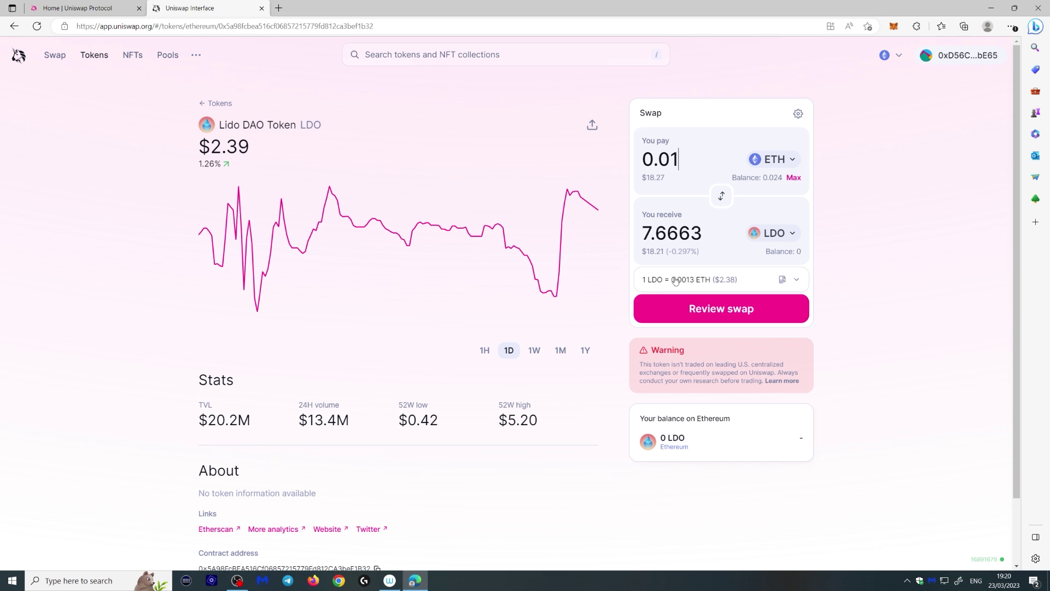
left_click(721, 307)
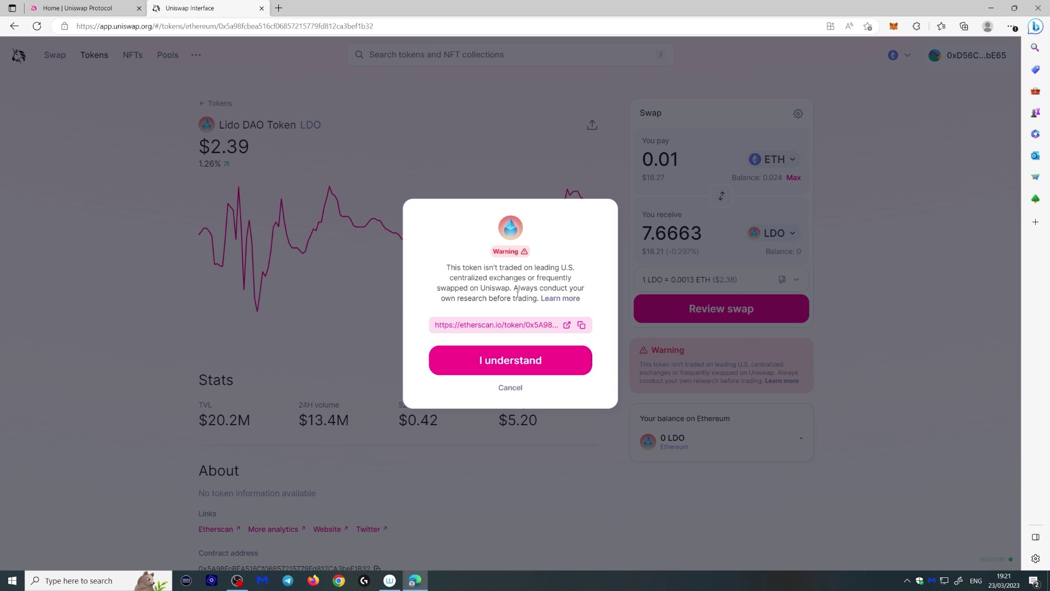
left_click(509, 365)
Submit the swap, check the ~$8.03 fee and total cost, then reject it in MetaMask.
left_click_drag(578, 338, 602, 339)
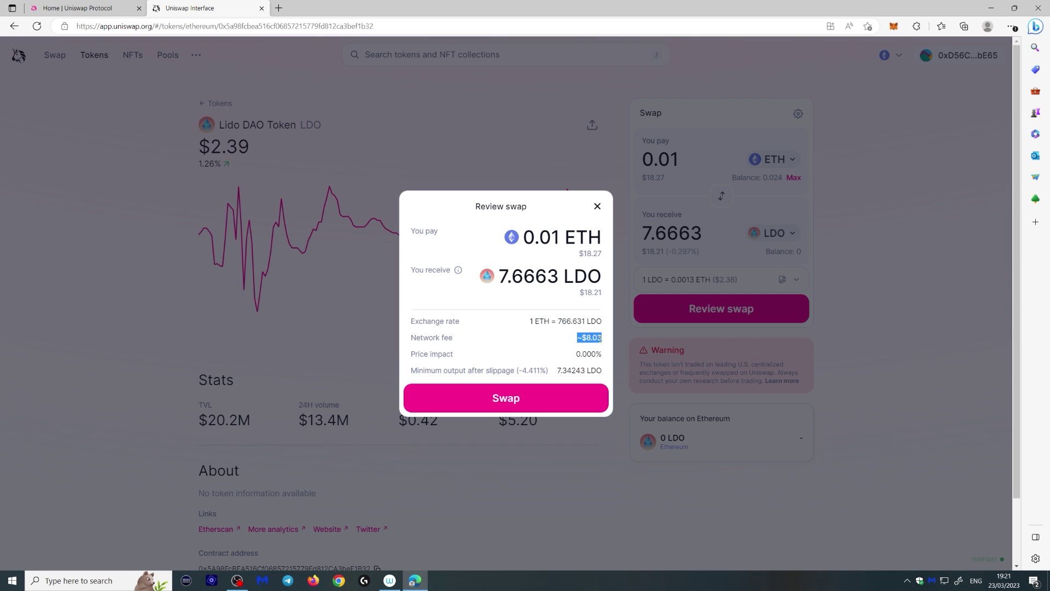
left_click(562, 406)
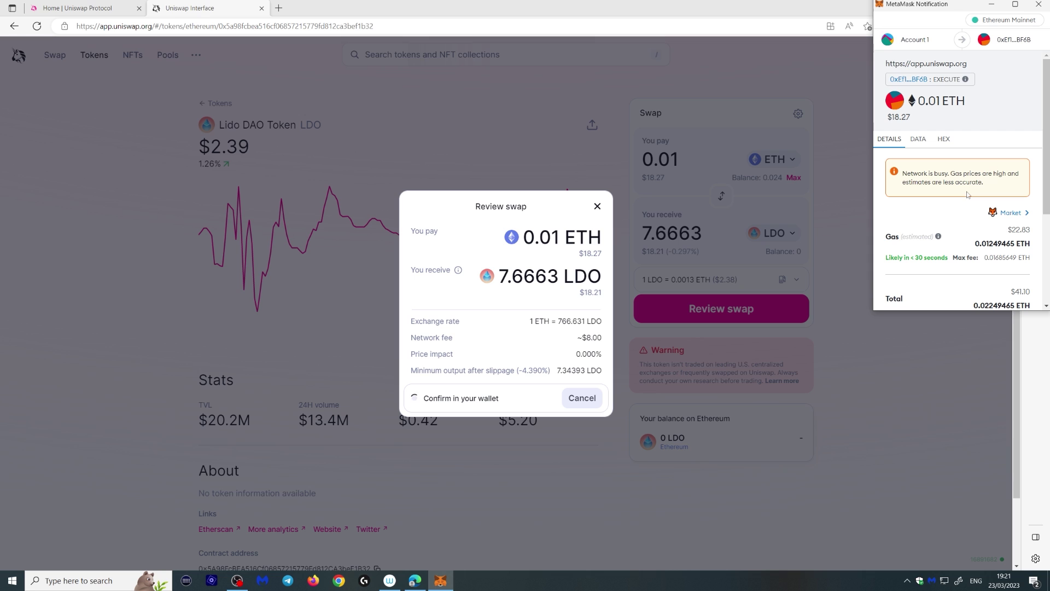
scroll(977, 199, "down", 2)
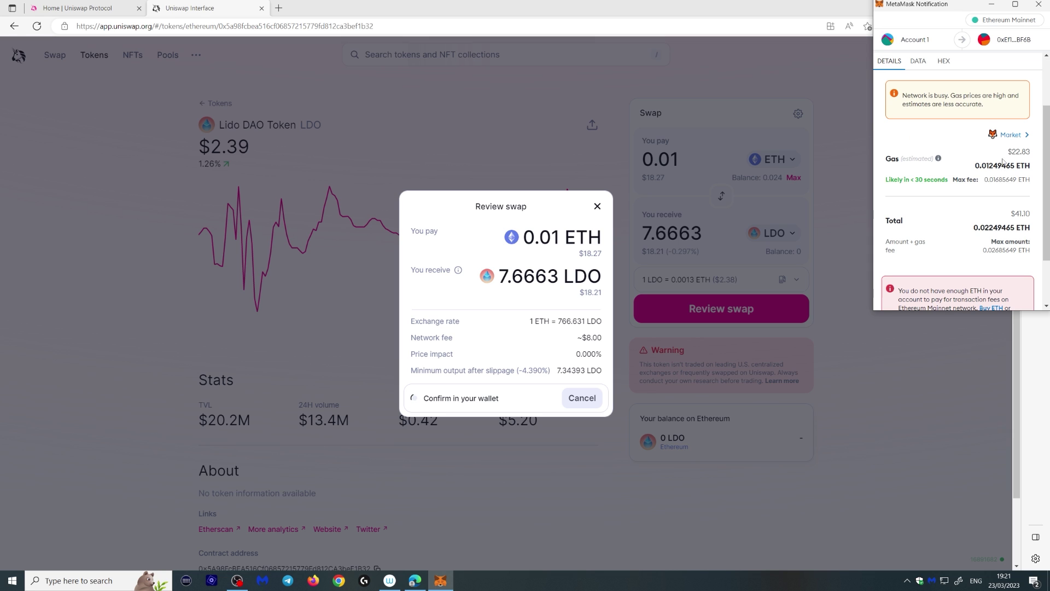
scroll(1001, 212, "down", 1)
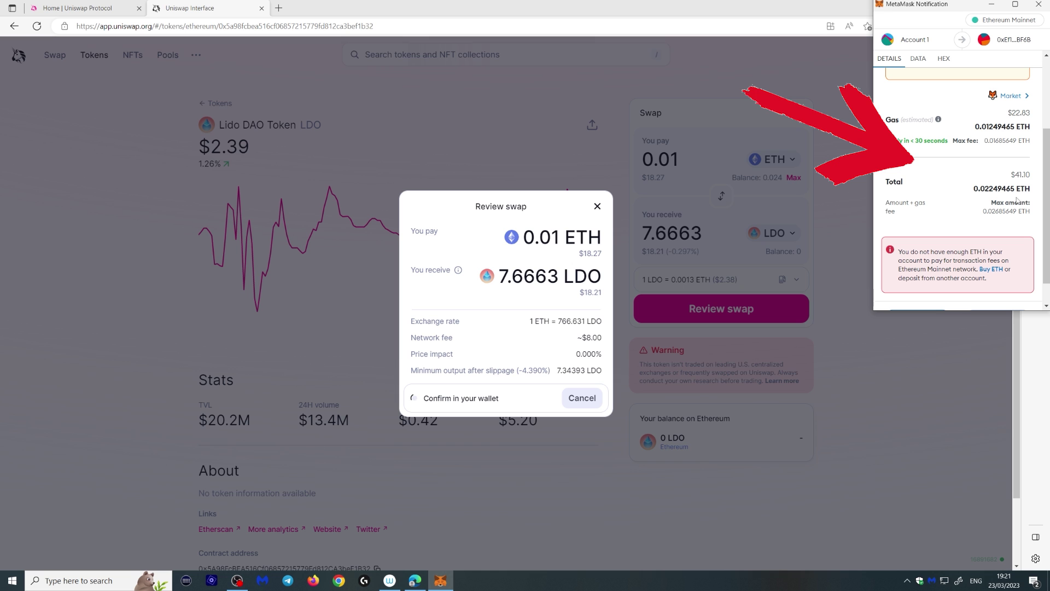
double_click(1019, 174)
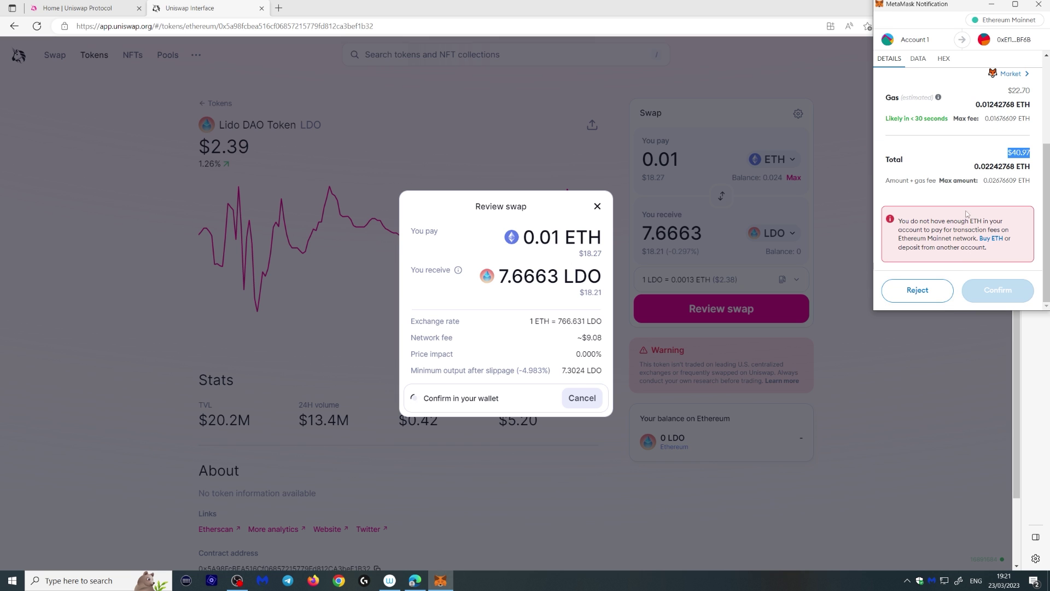
left_click(932, 295)
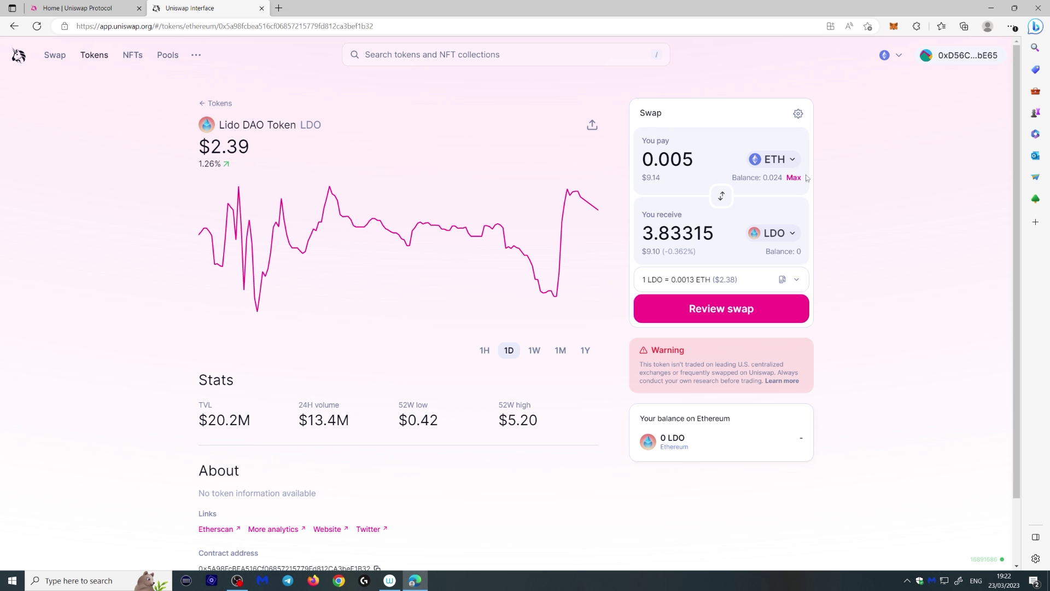
Set up a swap of the entire Decentraland MANA balance for LDO and review it.
left_click(788, 163)
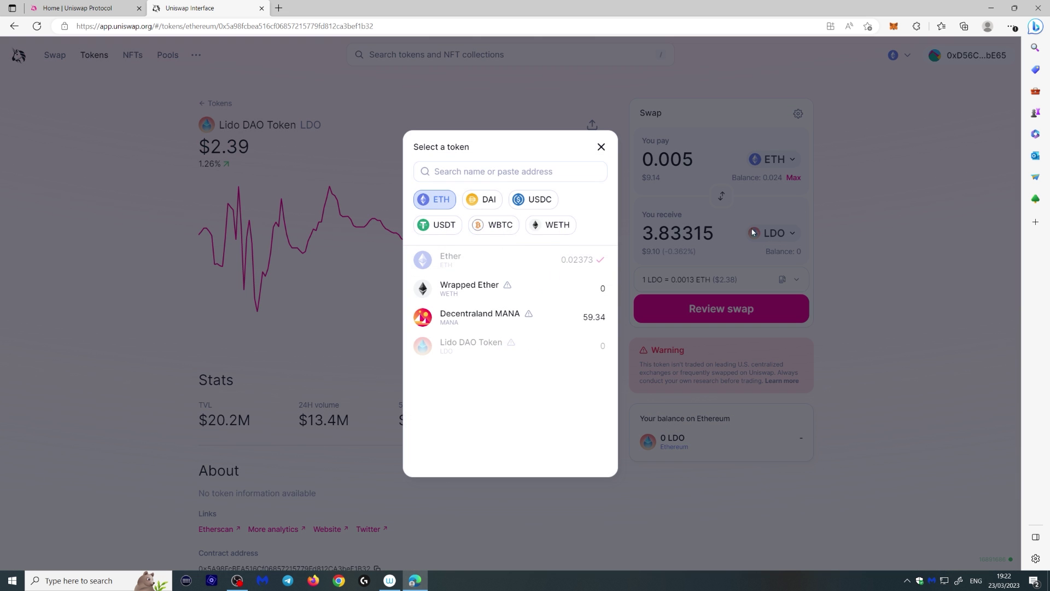
left_click(509, 322)
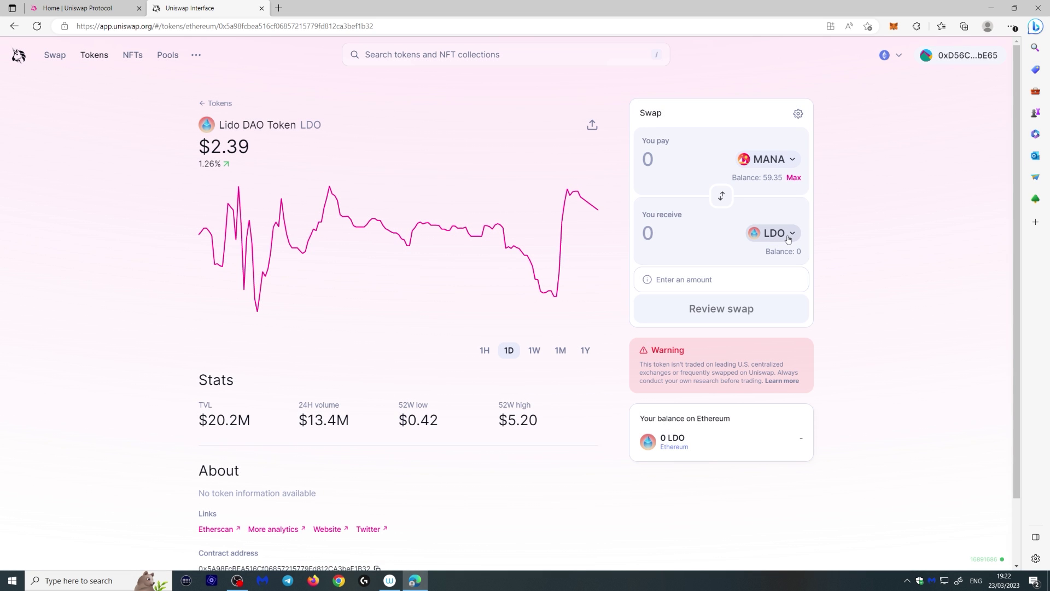
left_click(794, 178)
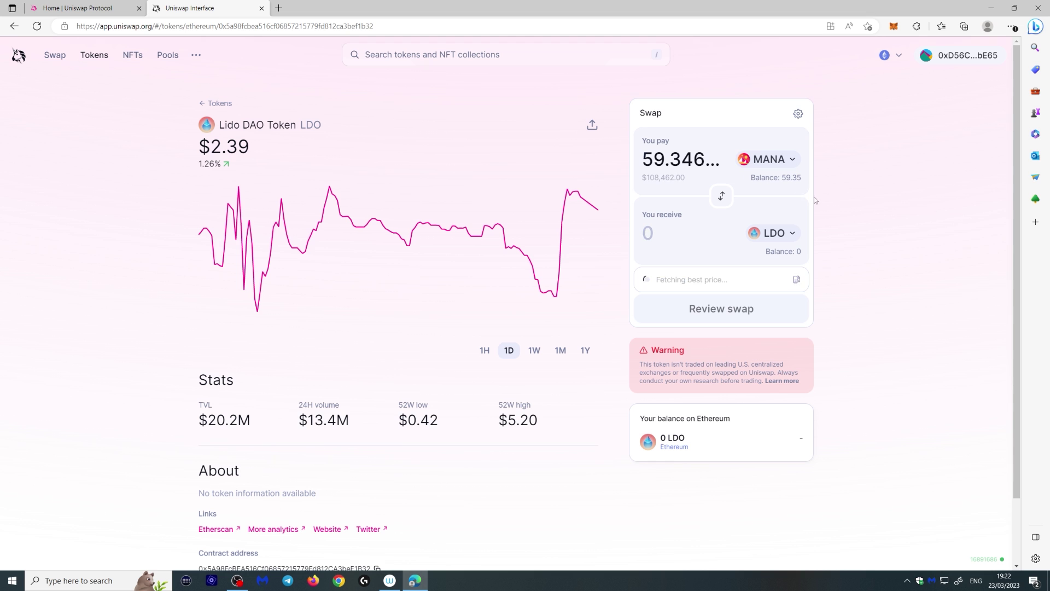
left_click(749, 308)
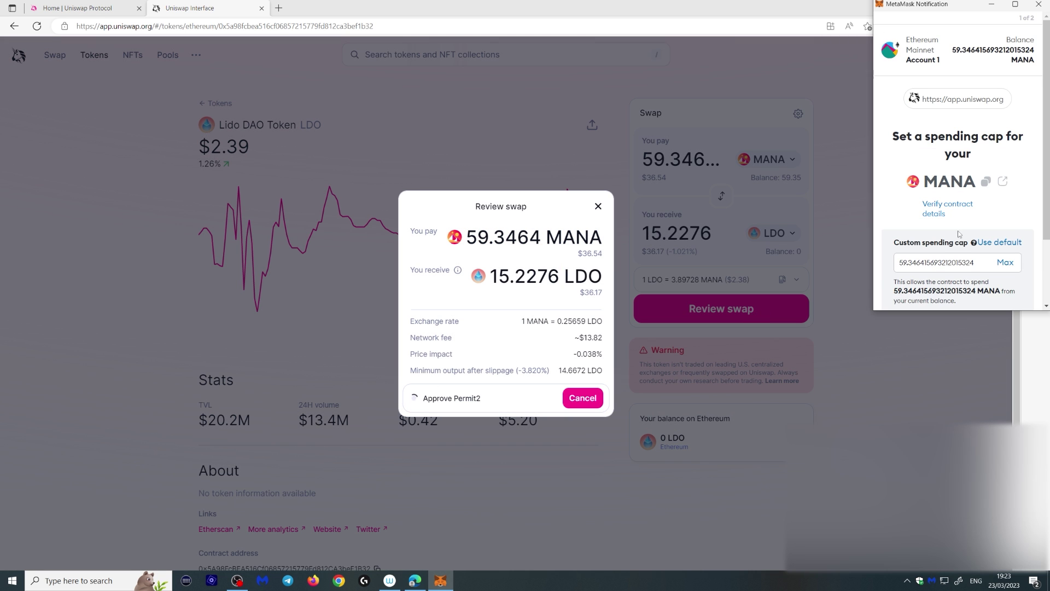
Approve the MANA spending cap and confirm the swap in MetaMask.
scroll(957, 239, "down", 2)
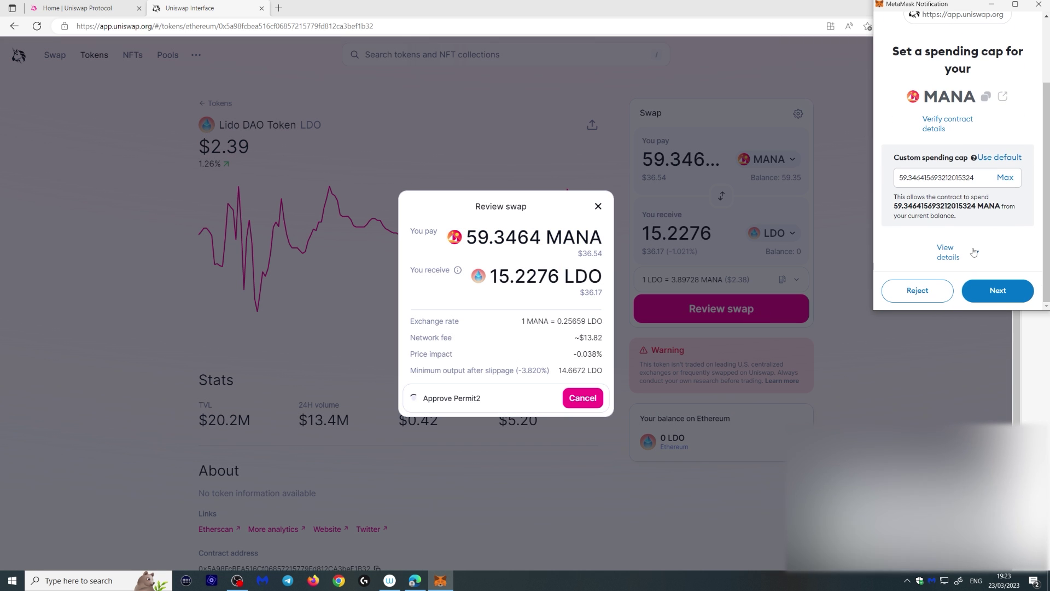
left_click(997, 290)
left_click(1008, 296)
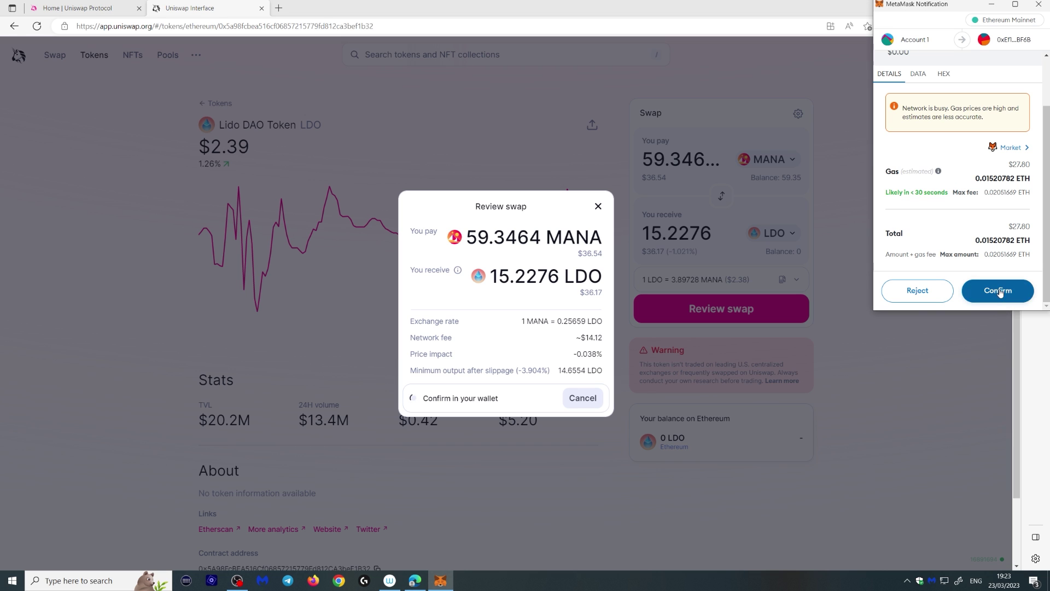
left_click(999, 290)
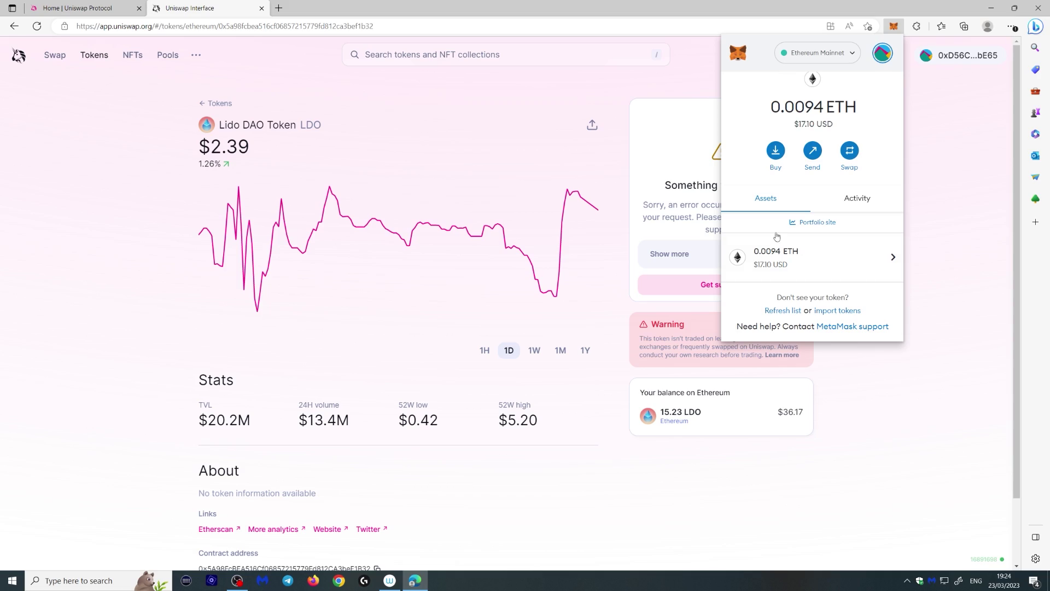
Import Lido DAO Token (LDO) via a 'lid' search and return to Account 1's assets.
left_click(835, 310)
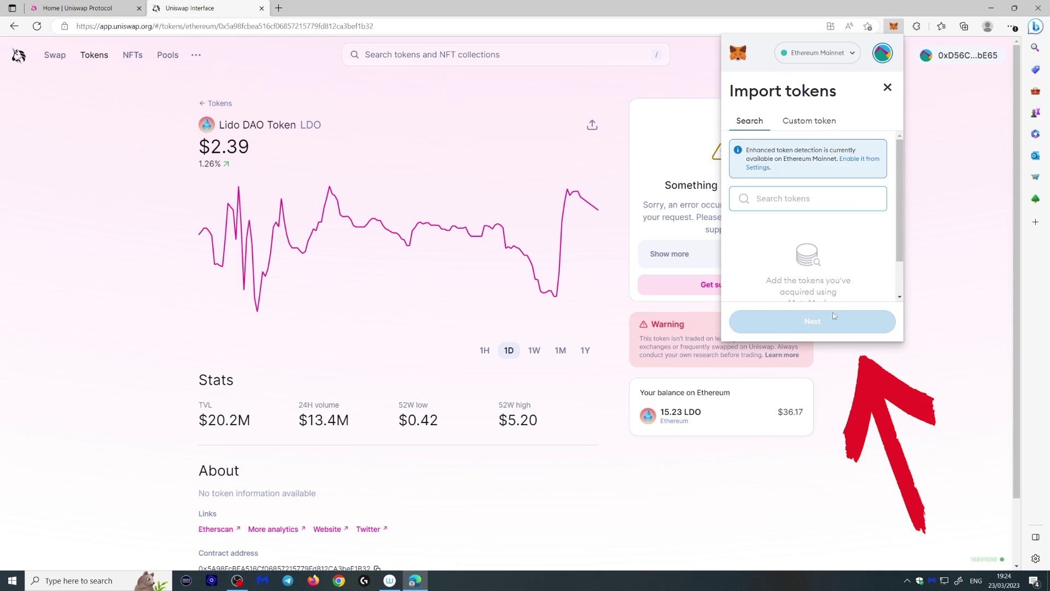
type("lid")
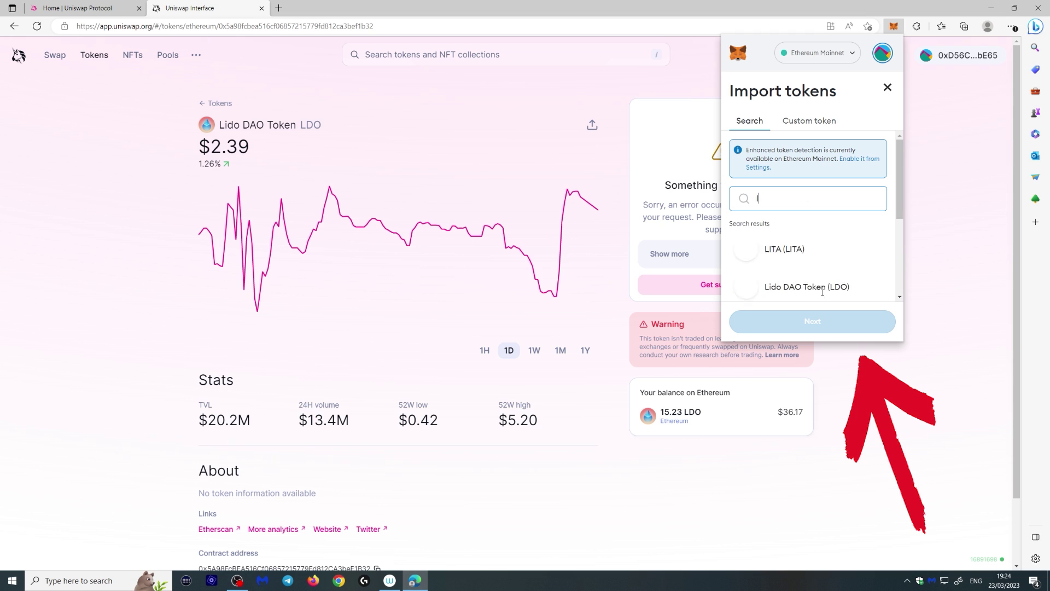
left_click(815, 253)
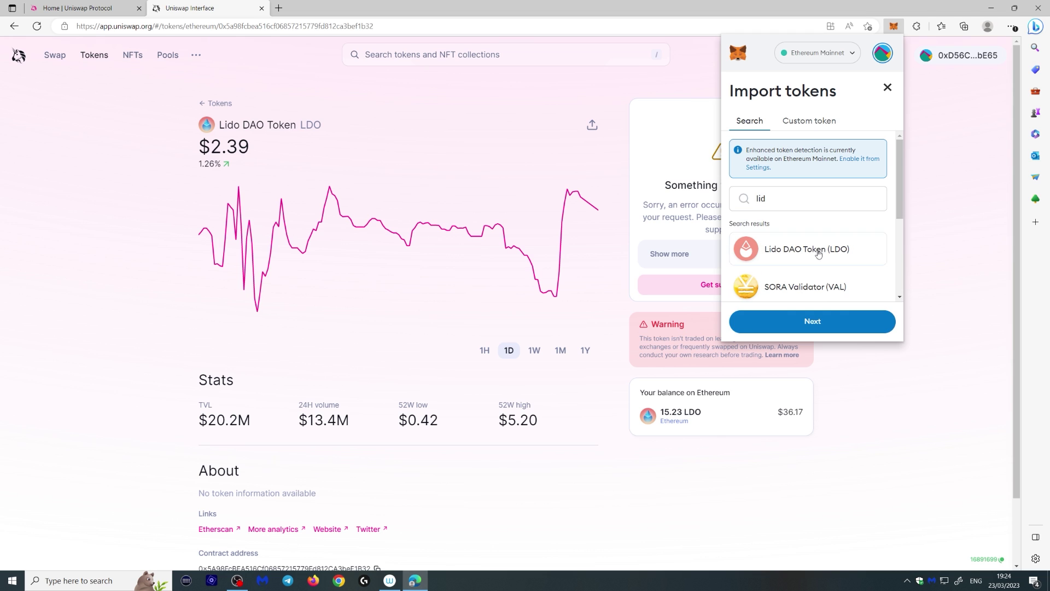
left_click(845, 326)
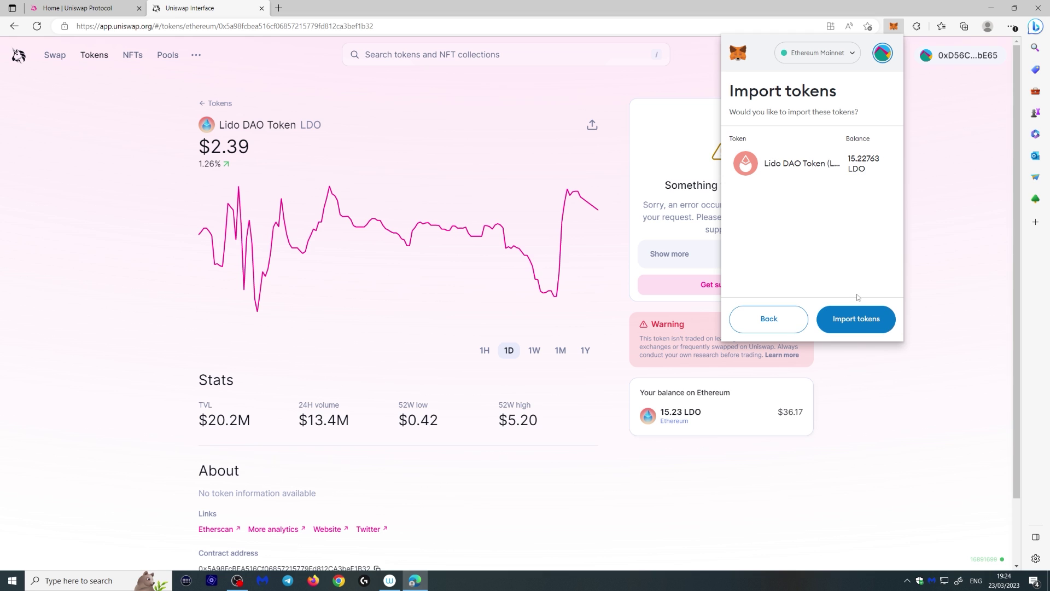
left_click(856, 320)
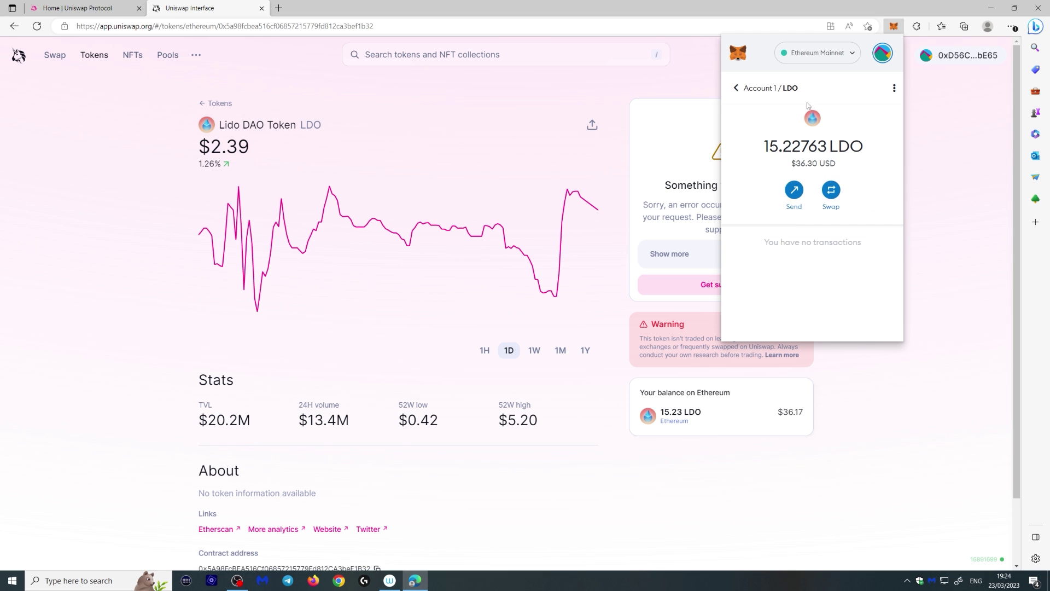
left_click(737, 88)
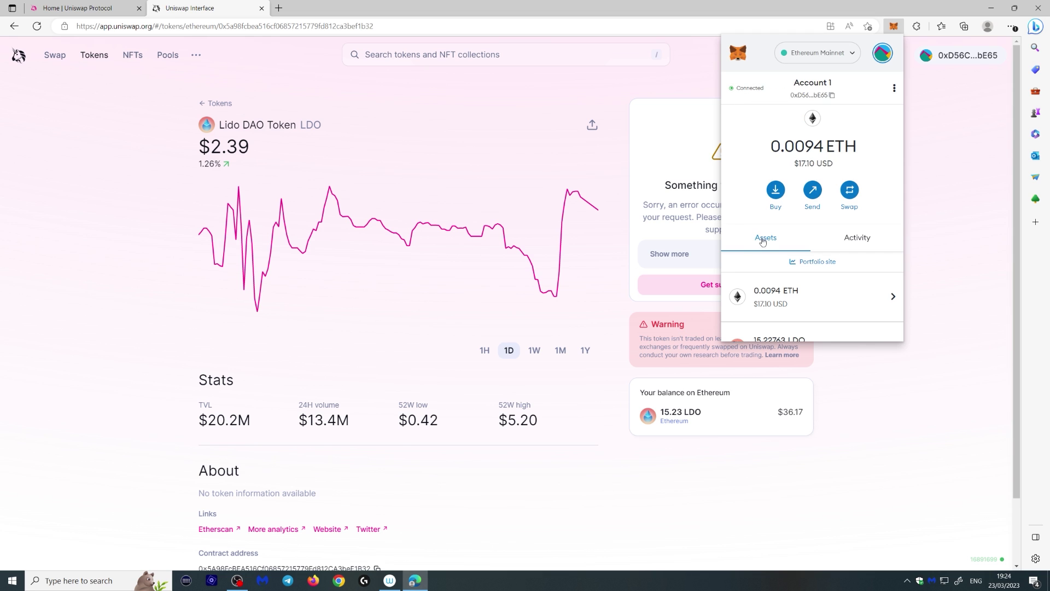
scroll(771, 257, "down", 2)
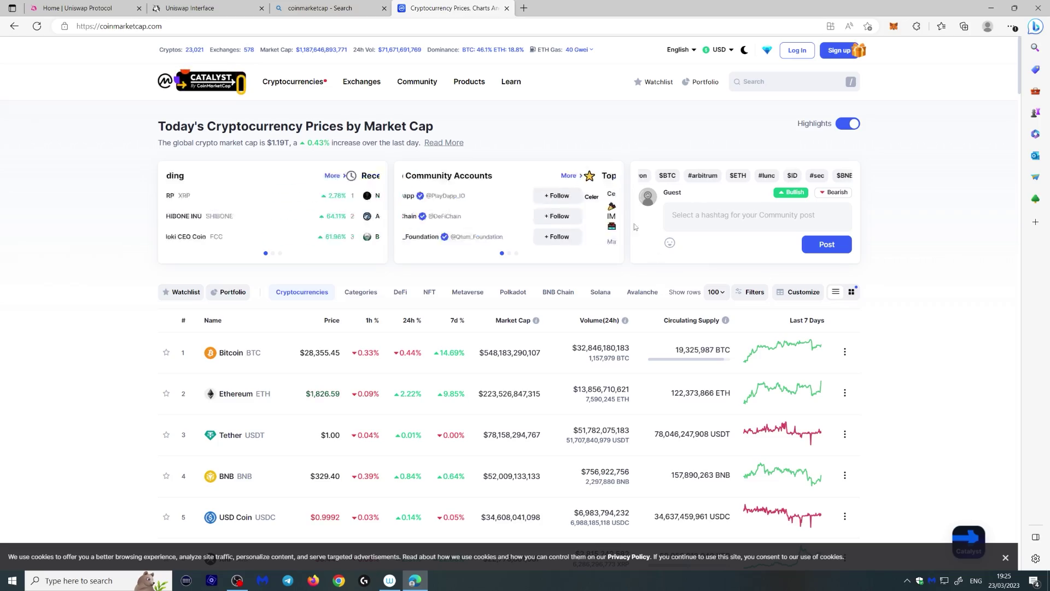
Open CoinMarketCap's Shiba Inu page and copy the SHIB Ethereum contract address.
scroll(430, 243, "down", 5)
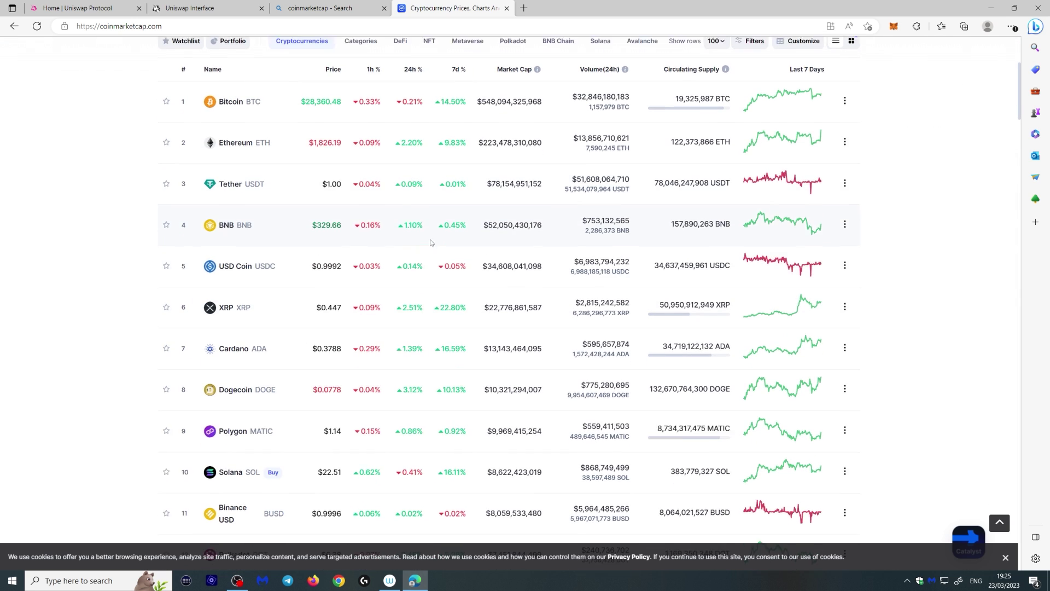
scroll(431, 243, "down", 1)
scroll(414, 380, "down", 3)
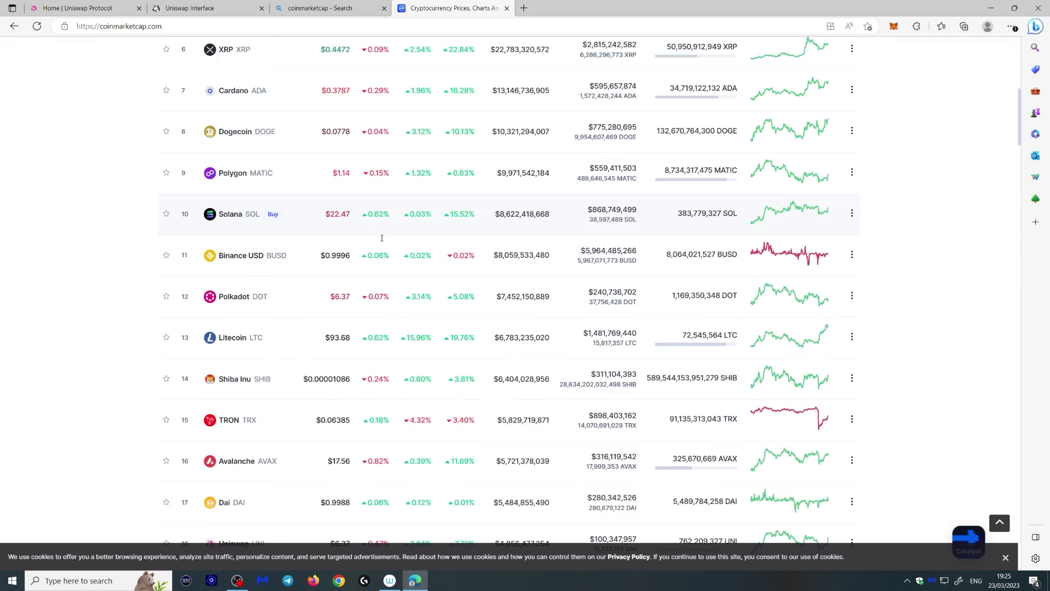
scroll(381, 238, "down", 1)
left_click(253, 331)
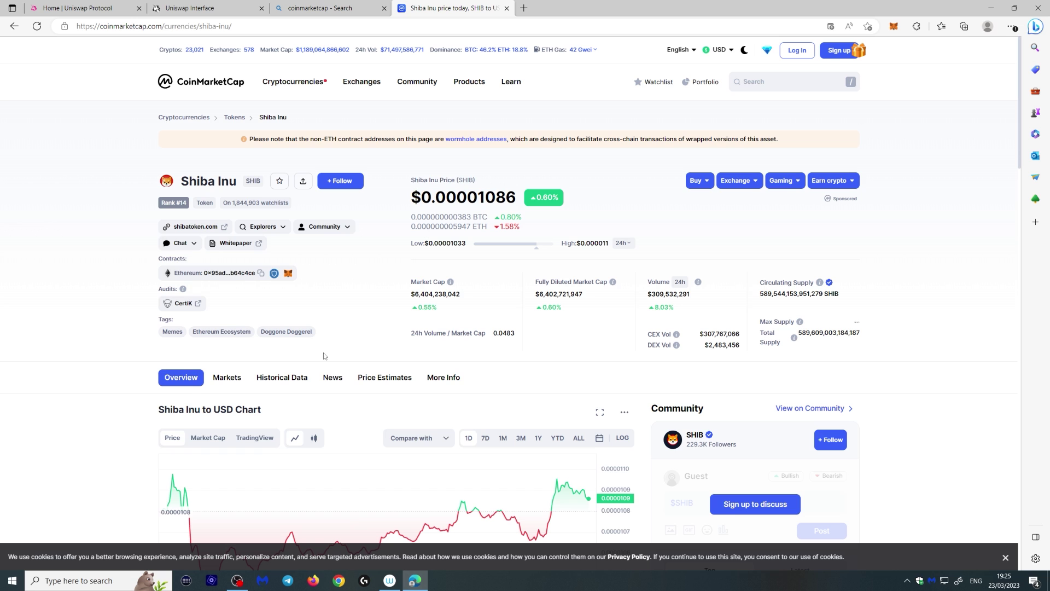
left_click(254, 273)
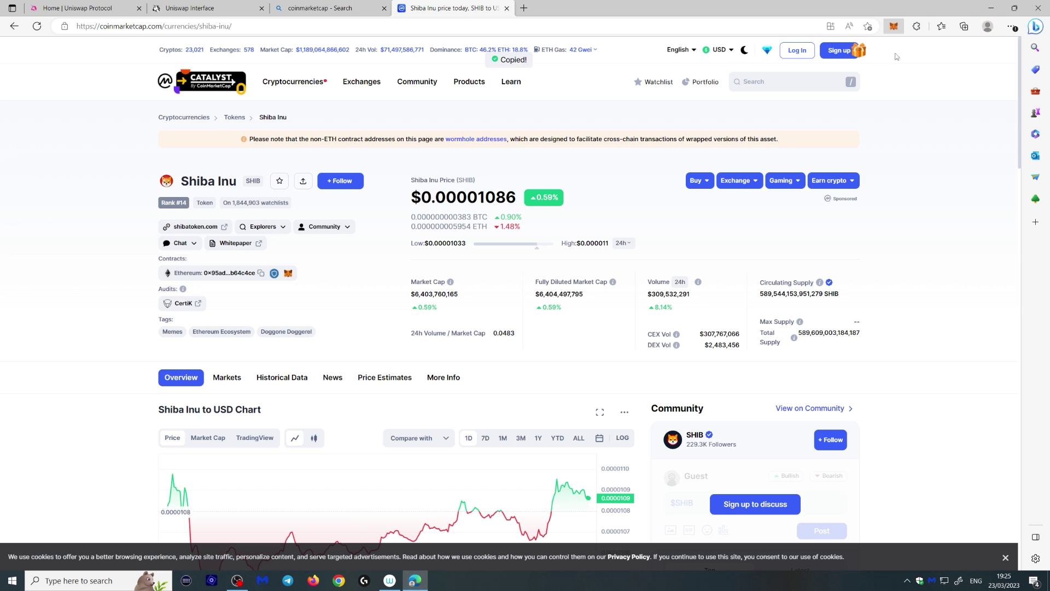
left_click(893, 26)
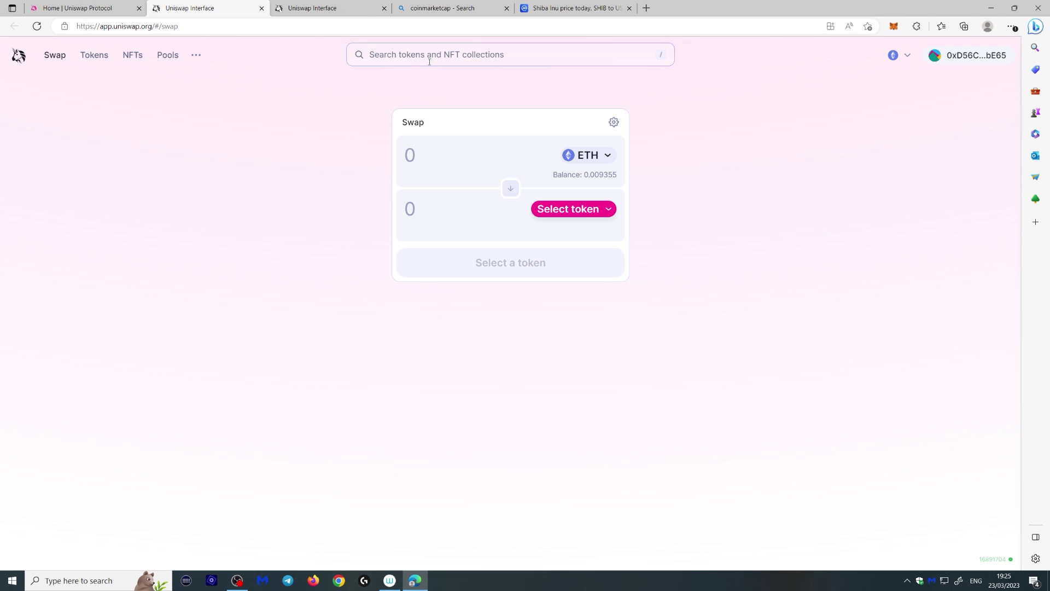
Paste the copied SHIB contract address into Uniswap's token search box.
right_click(474, 58)
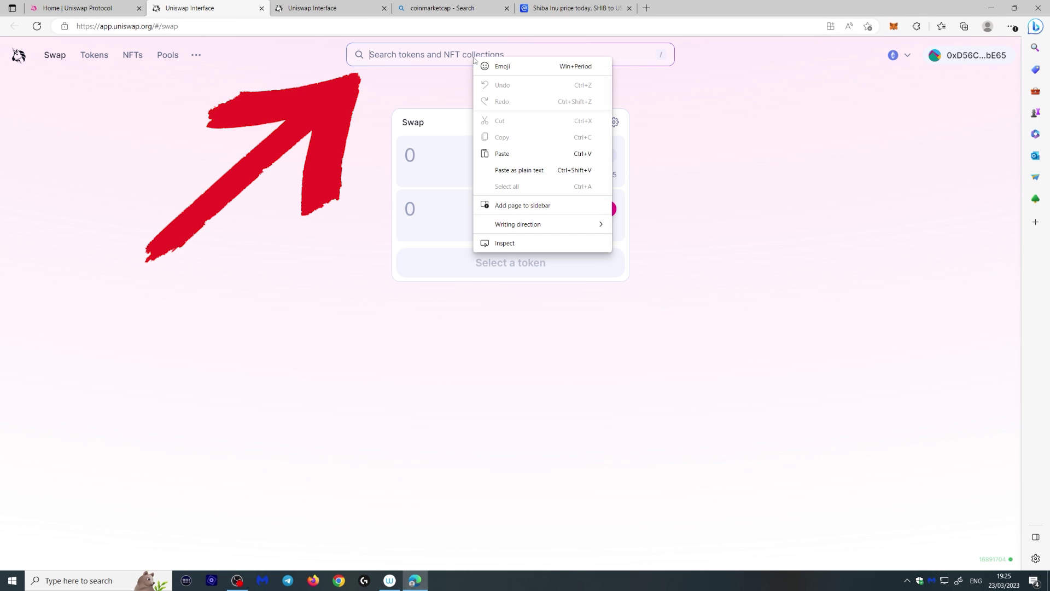
left_click(502, 154)
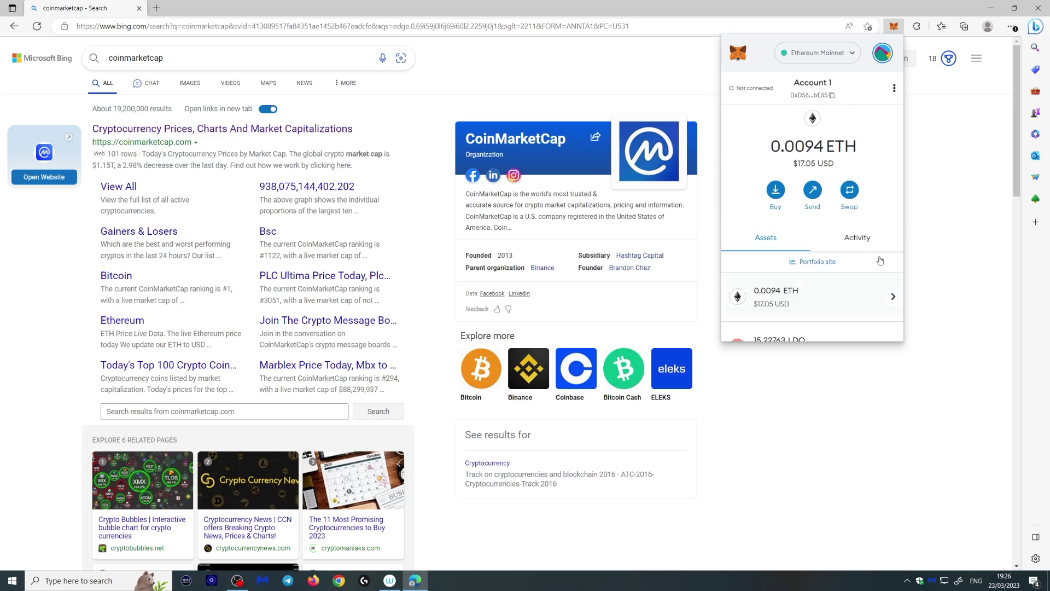
Review MetaMask's Activity list, then open the account menu with lock, create and import options.
left_click(848, 241)
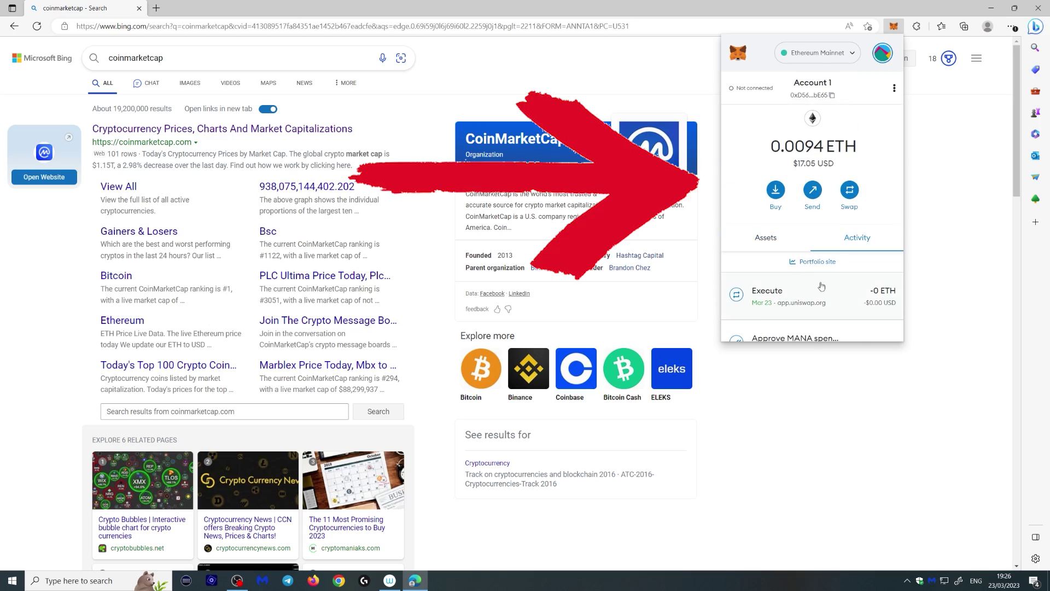
scroll(816, 273, "down", 2)
scroll(778, 257, "down", 1)
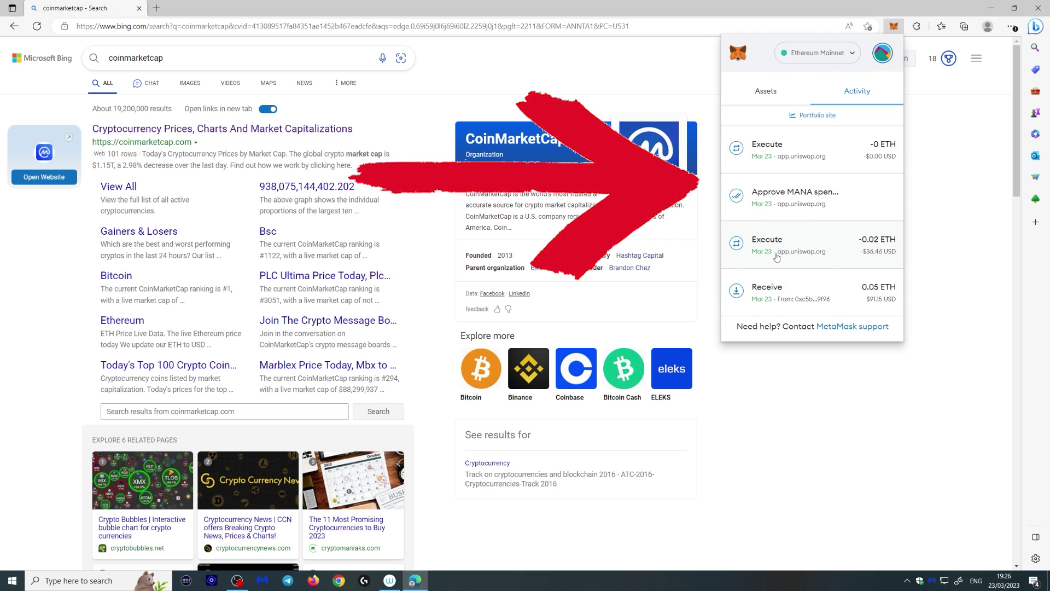
left_click(882, 54)
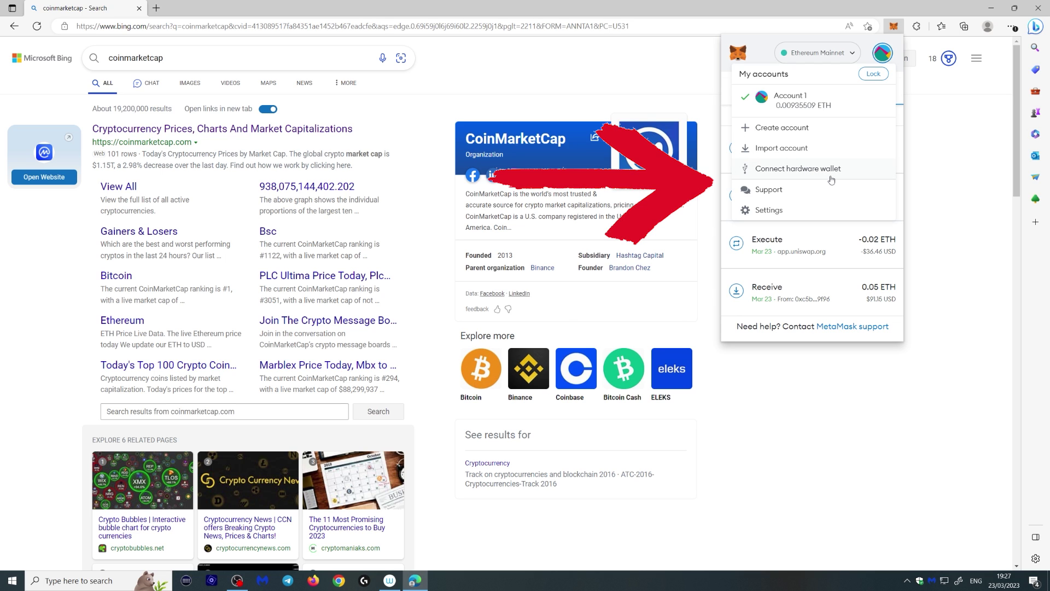
From the Ethereum Mainnet network list, open MetaMask's empty 'Add a network manually' form.
left_click(822, 53)
left_click(824, 56)
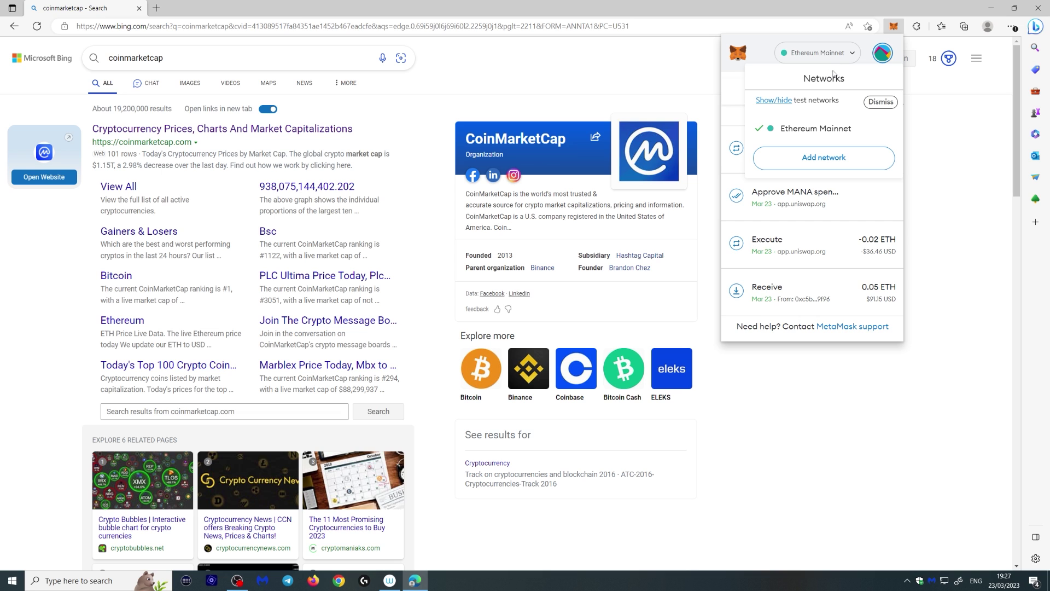
left_click(820, 157)
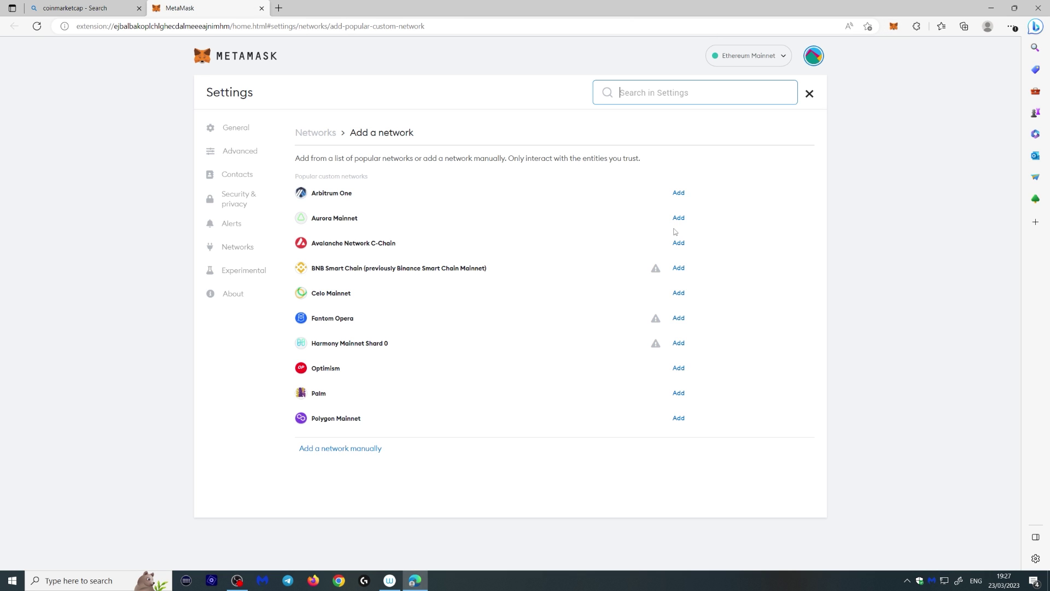
left_click(361, 451)
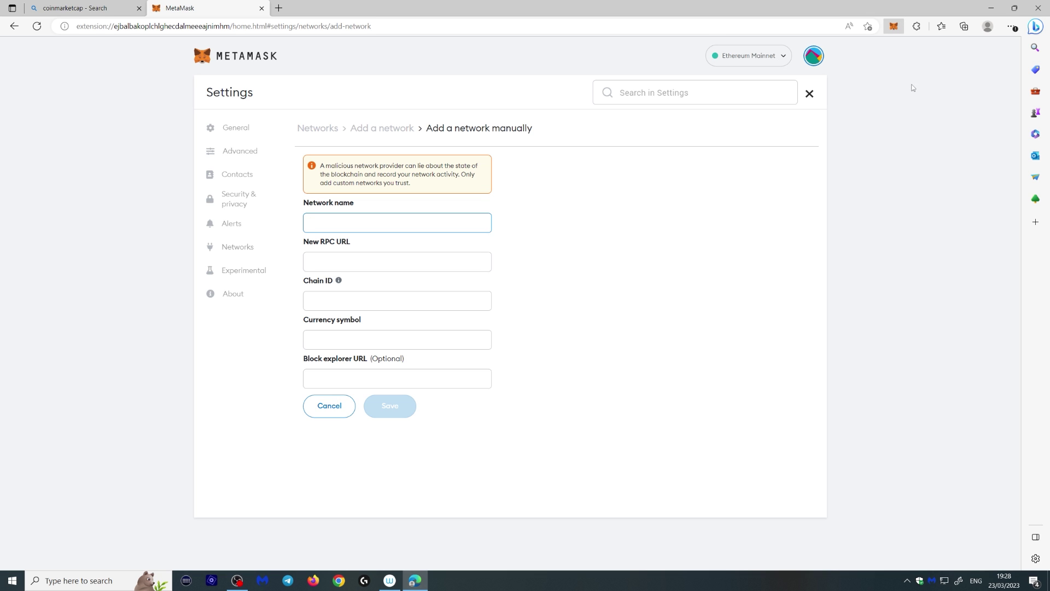
left_click(893, 26)
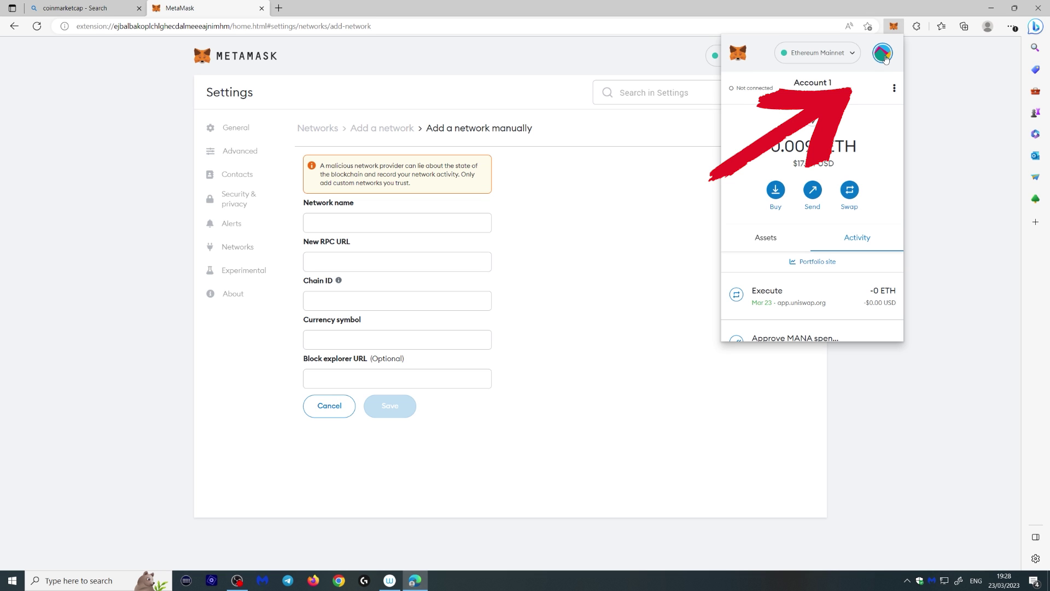
Show MetaMask's account menu with Account 1 at 0.00935509 ETH and the Lock option.
left_click(883, 54)
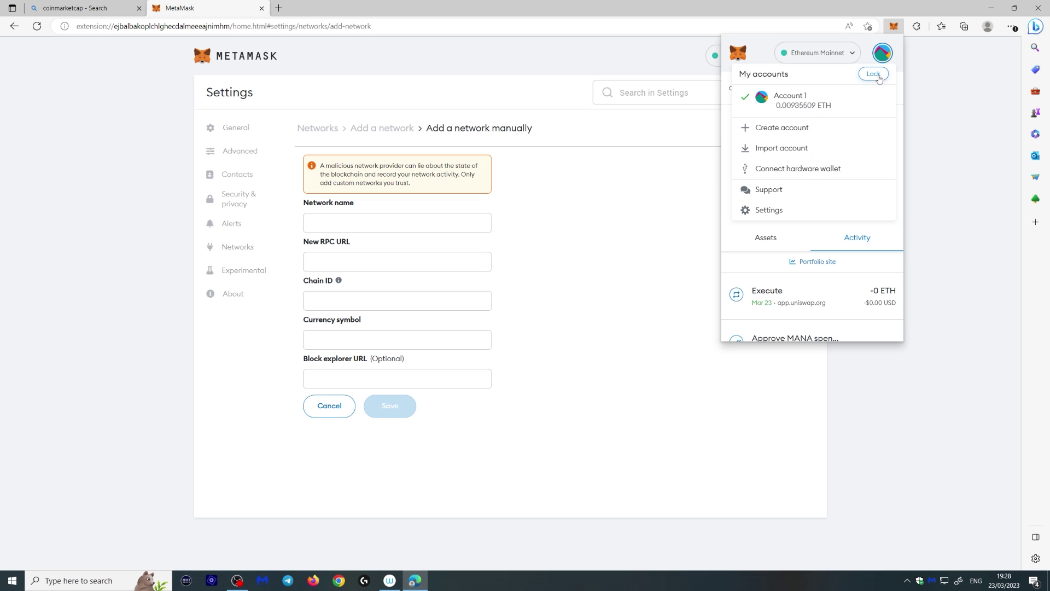